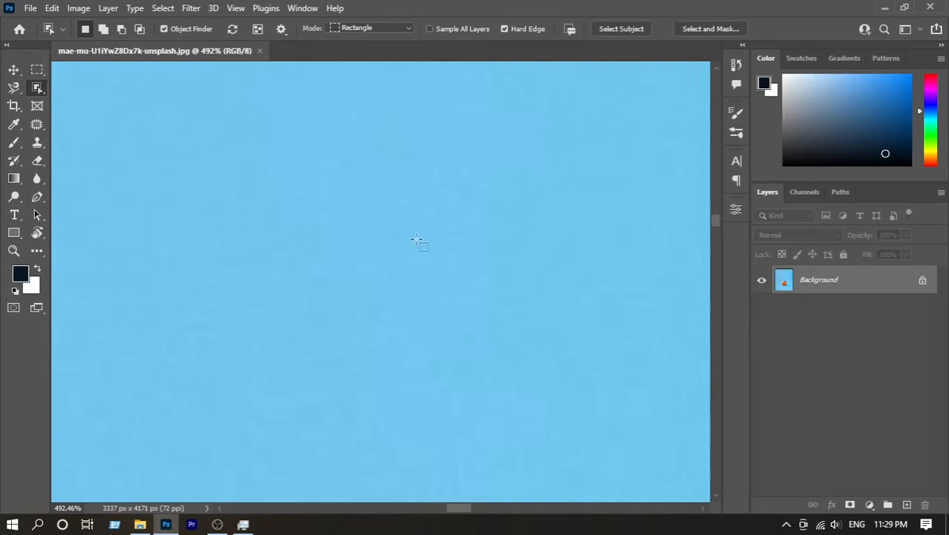
Select the whole orange with its stem and leaf using the Object Selection tool in Rectangle mode.
right_click(39, 89)
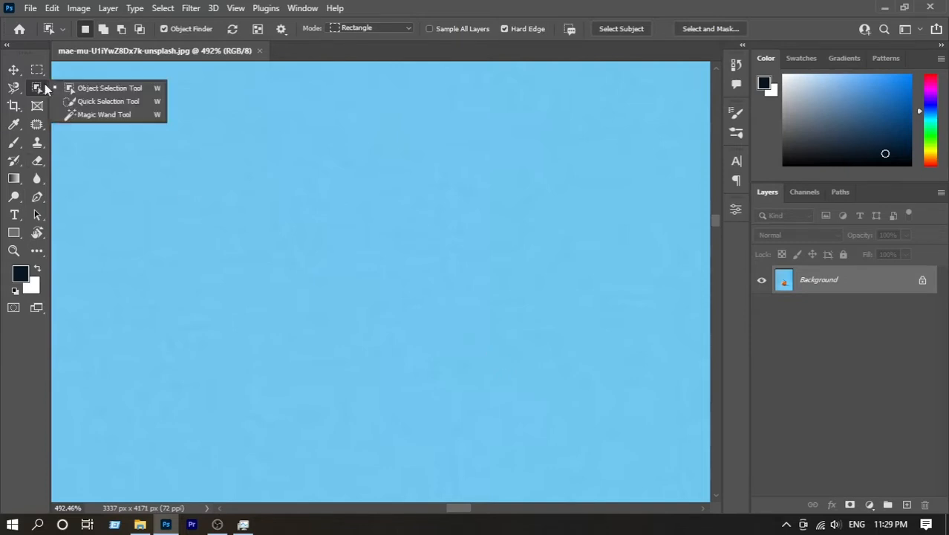
click(86, 89)
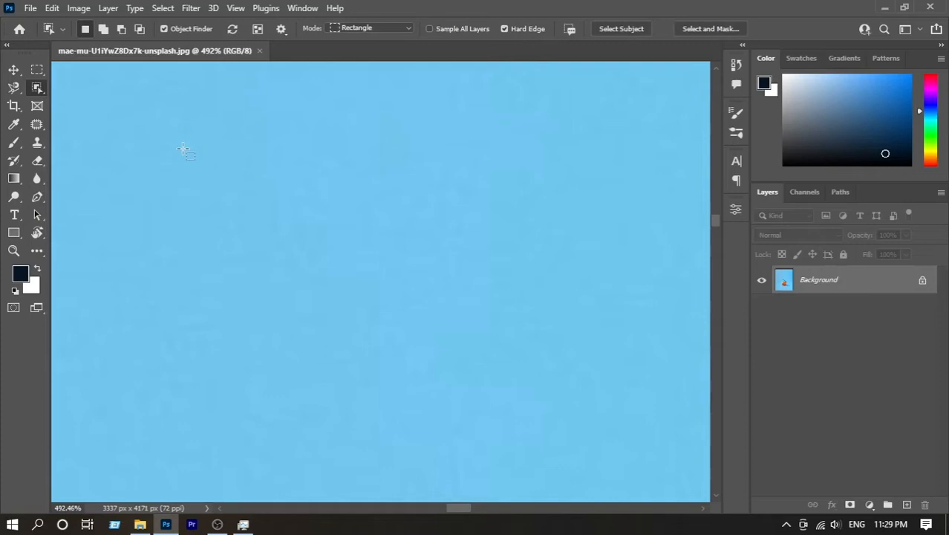
key(ctrl+0)
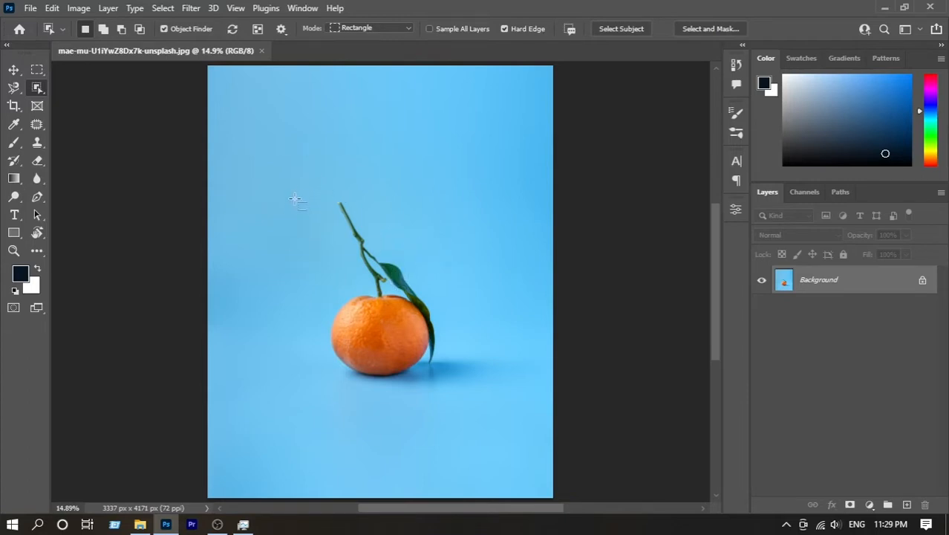
right_click(37, 91)
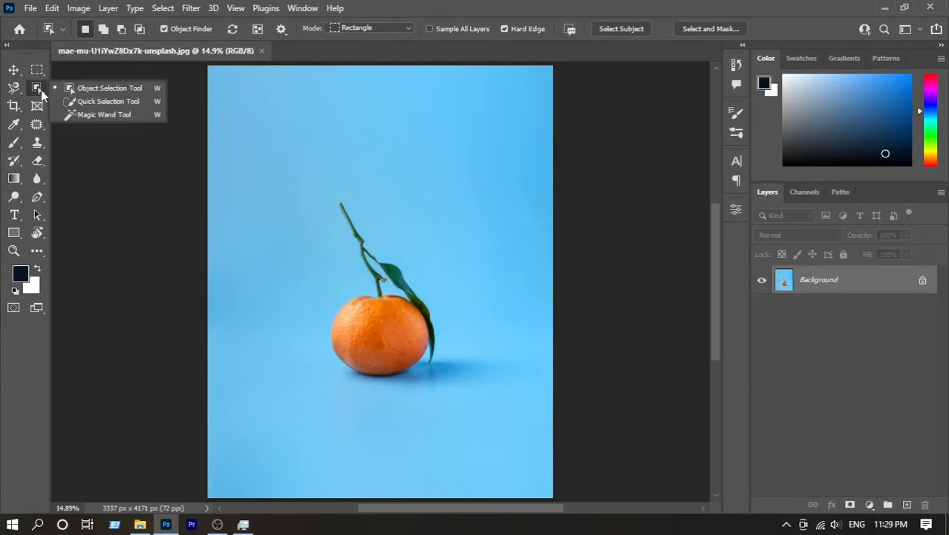
click(68, 89)
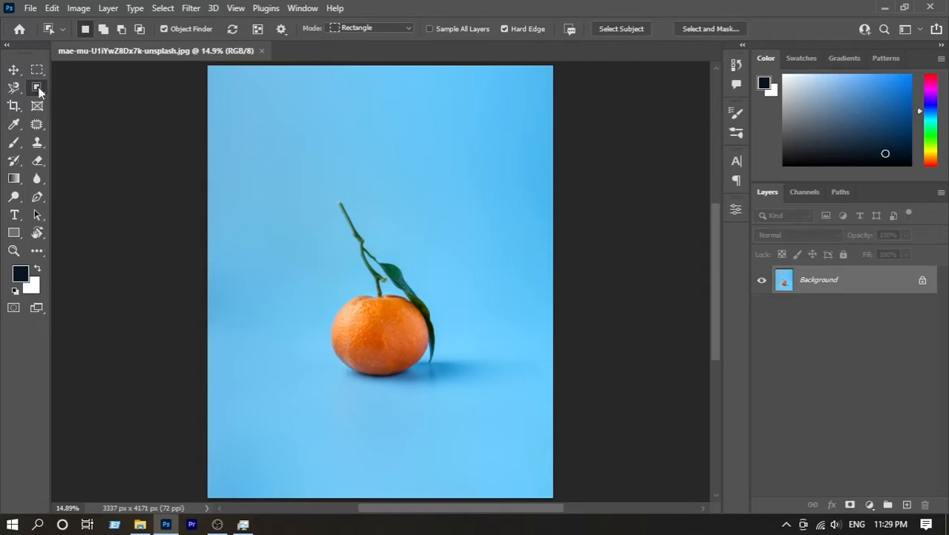
right_click(35, 89)
click(78, 89)
click(309, 302)
drag(305, 201, 457, 390)
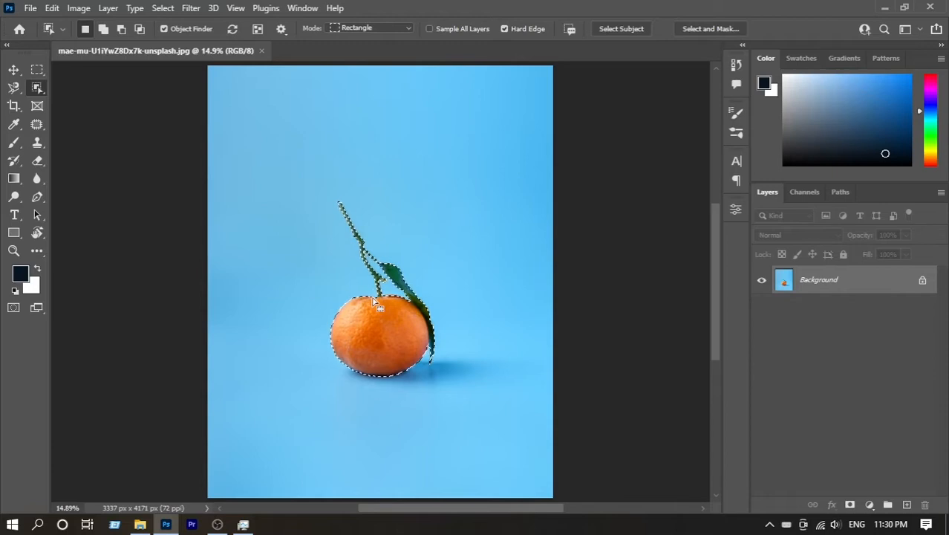
Examine the selection edge closely along the stem, the leaf and the orange's outline.
key(ctrl+space)
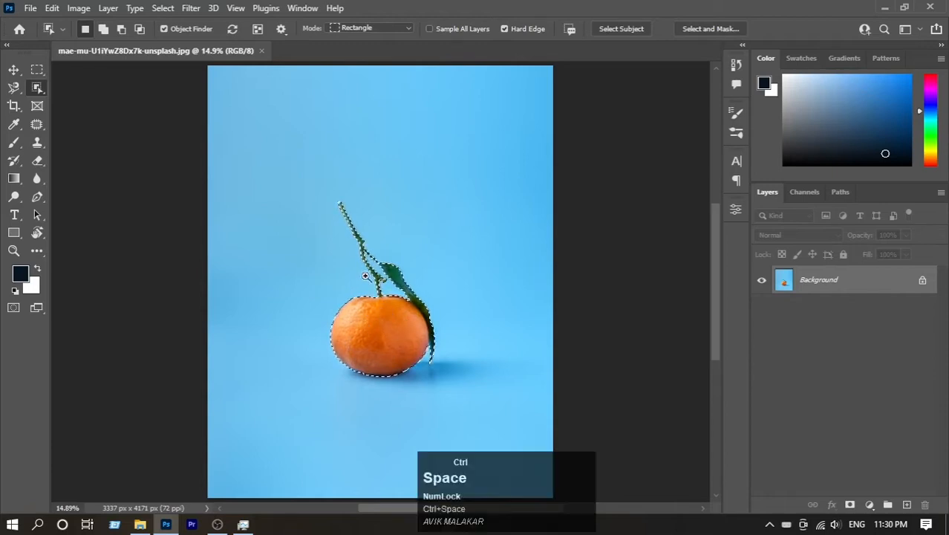
drag(366, 279, 425, 356)
key(space)
drag(360, 236, 364, 311)
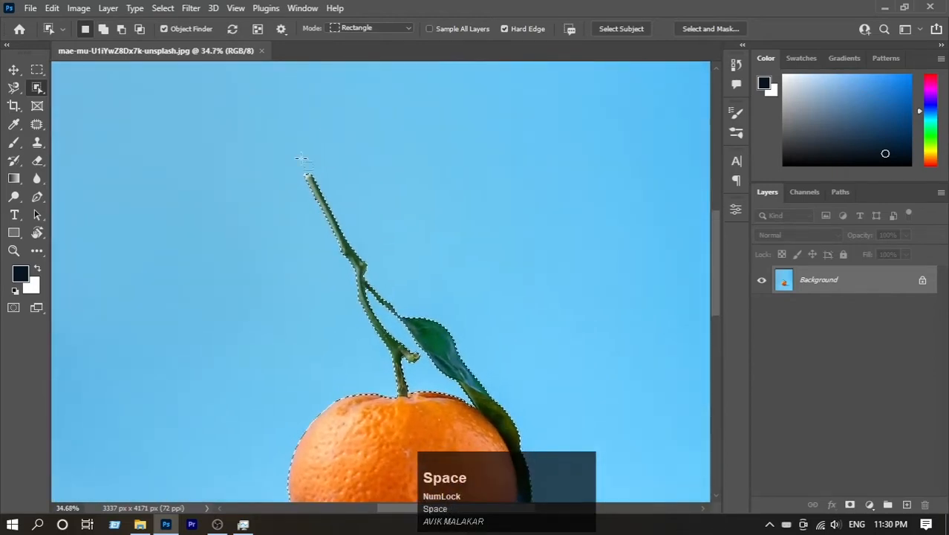
key(ctrl+space)
drag(338, 240, 379, 242)
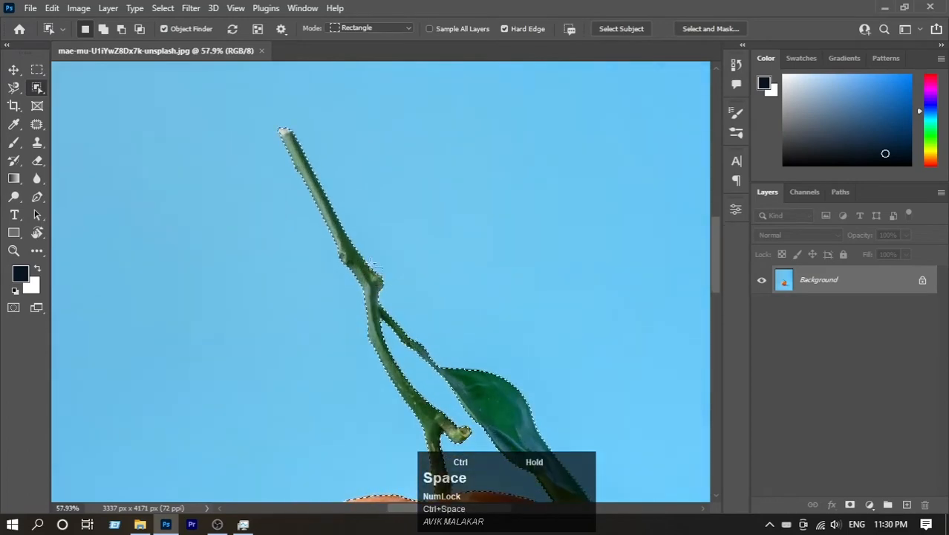
drag(297, 166, 294, 218)
drag(337, 298, 282, 148)
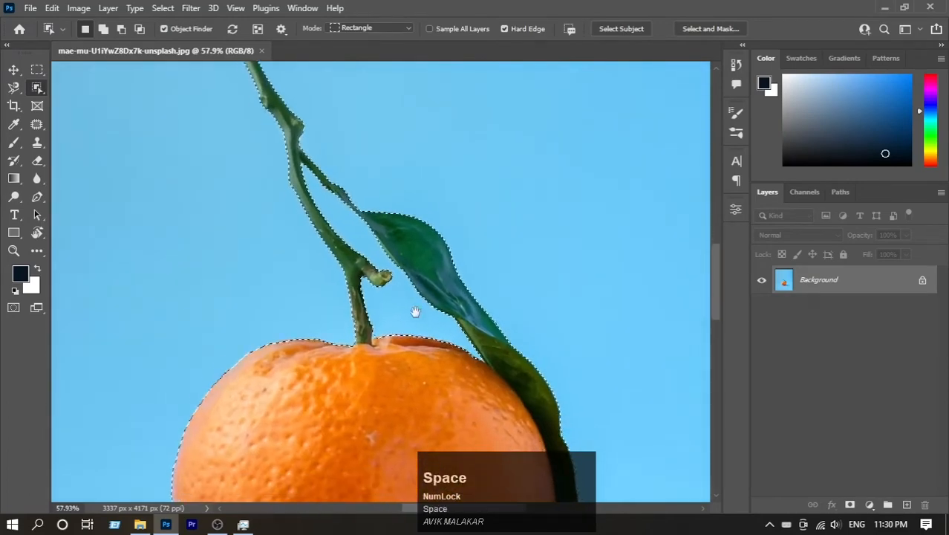
drag(388, 299, 343, 240)
key(ctrl+space)
drag(230, 272, 327, 310)
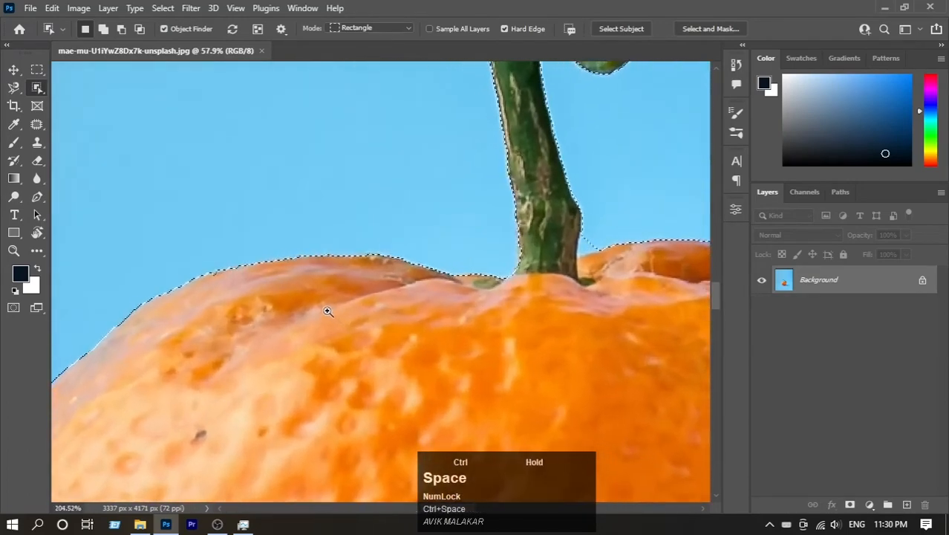
drag(425, 344, 340, 190)
key(ctrl+space)
drag(542, 275, 445, 253)
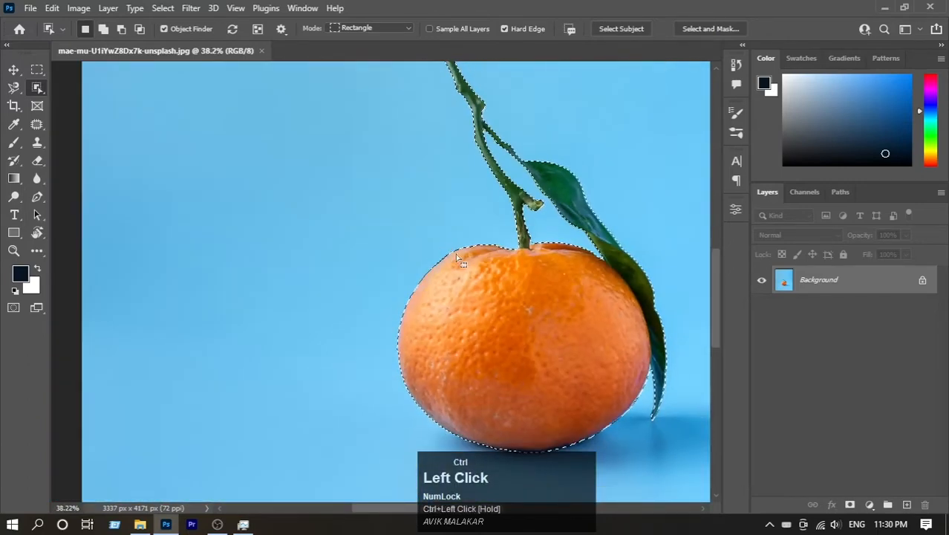
drag(586, 267, 477, 246)
key(ctrl+space)
key(ctrl+space)
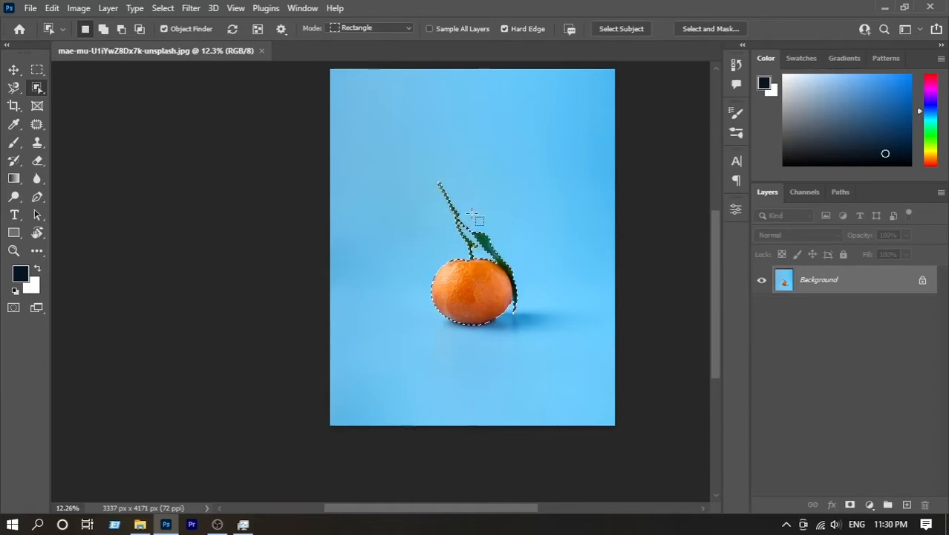
Copy the selected orange to its own layer and add a dark navy filled layer beneath it.
key(ctrl)
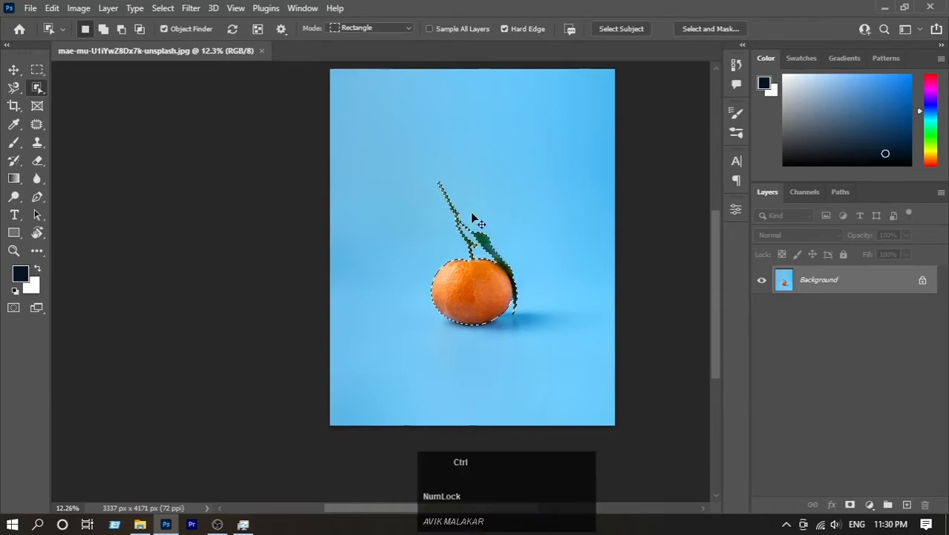
key(ctrl+j)
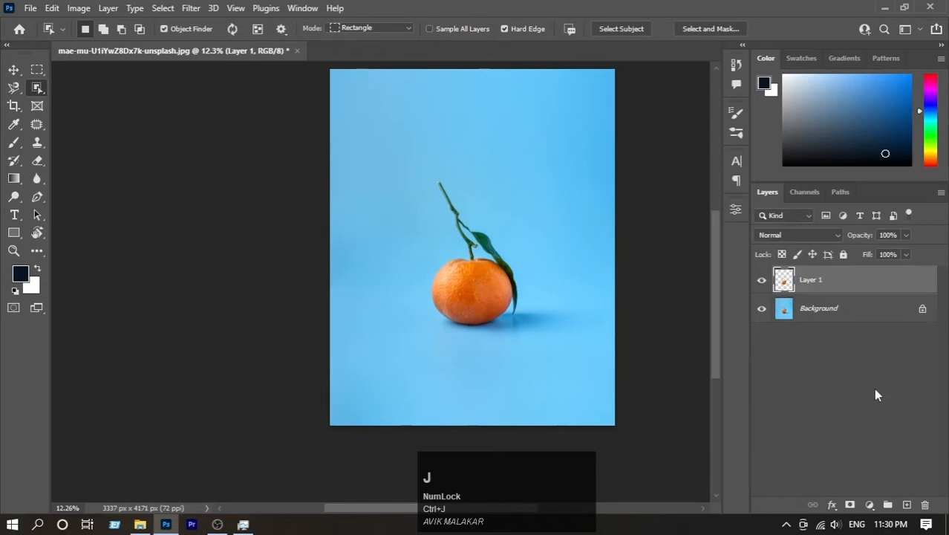
click(907, 504)
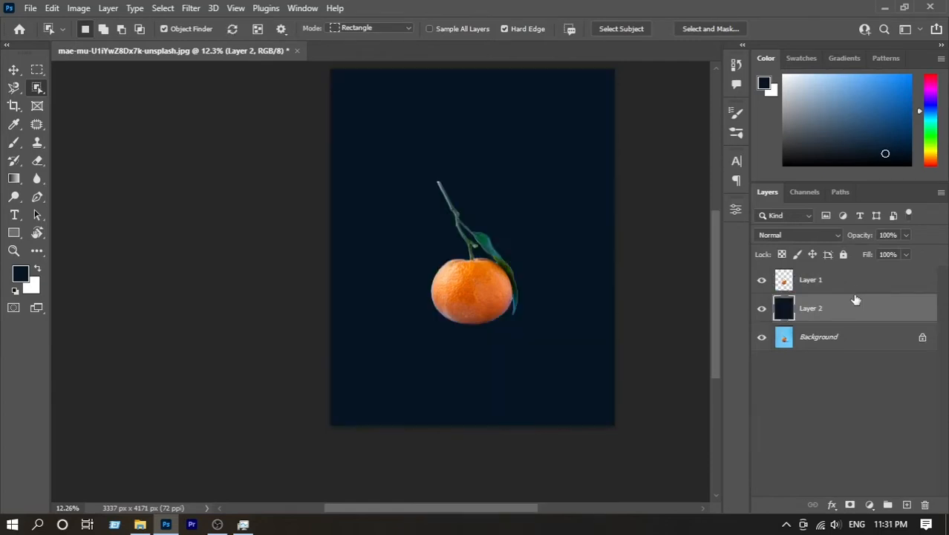
Delete the dark fill layer and the copied orange layer, and switch to the Quick Selection tool.
drag(855, 299, 925, 504)
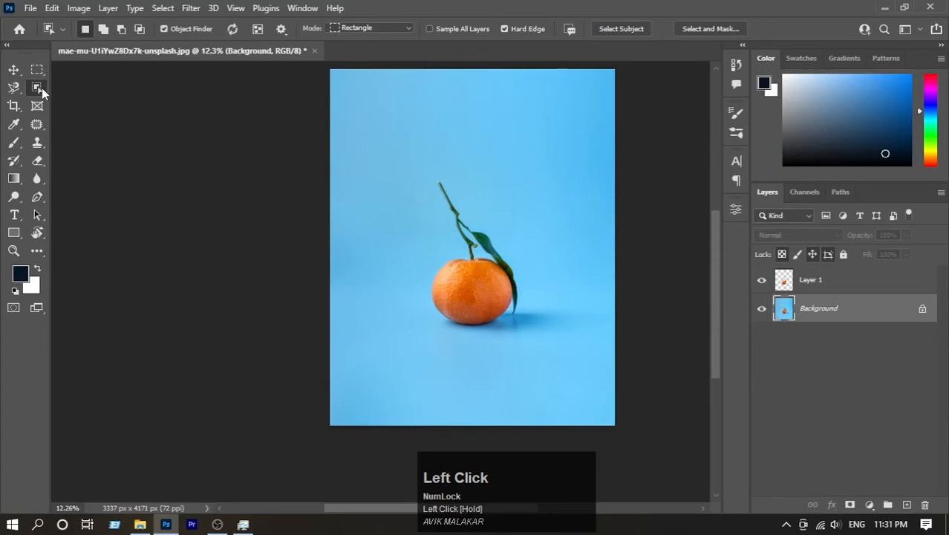
click(87, 104)
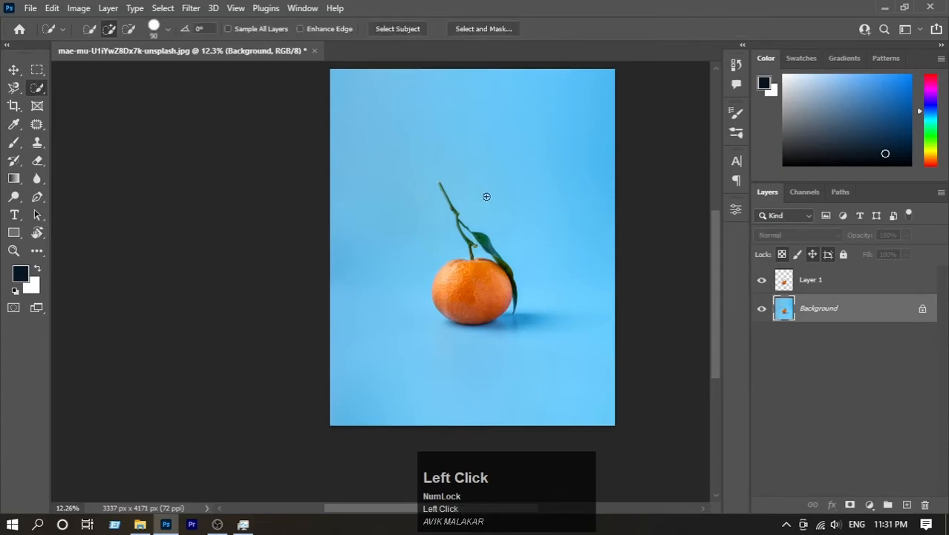
drag(457, 232, 475, 246)
drag(438, 190, 444, 254)
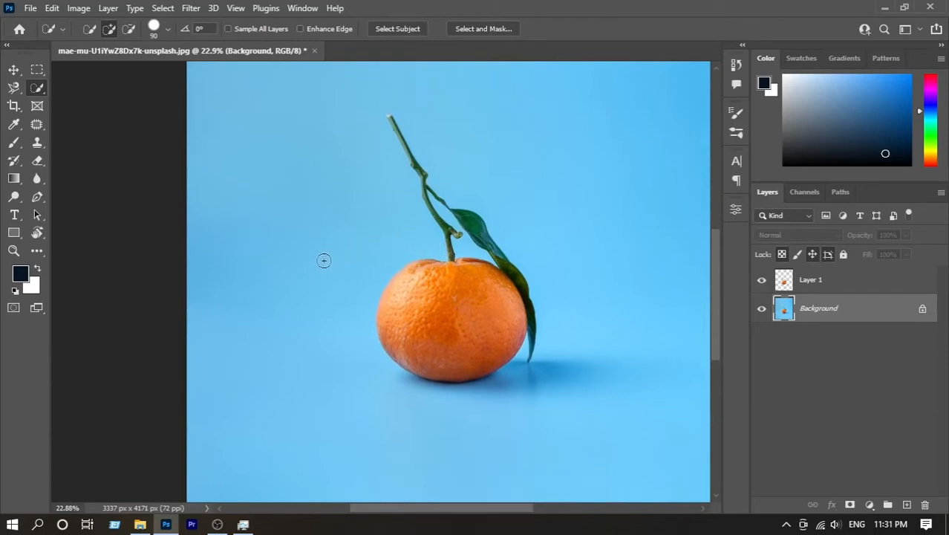
key(space)
drag(838, 288, 924, 505)
Select the body of the orange with the Quick Selection tool.
click(457, 299)
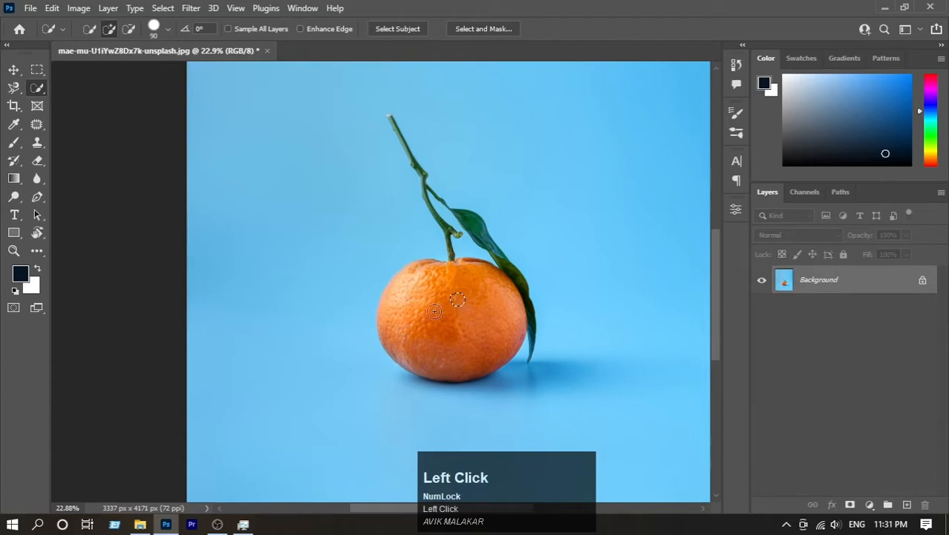
drag(431, 308, 447, 285)
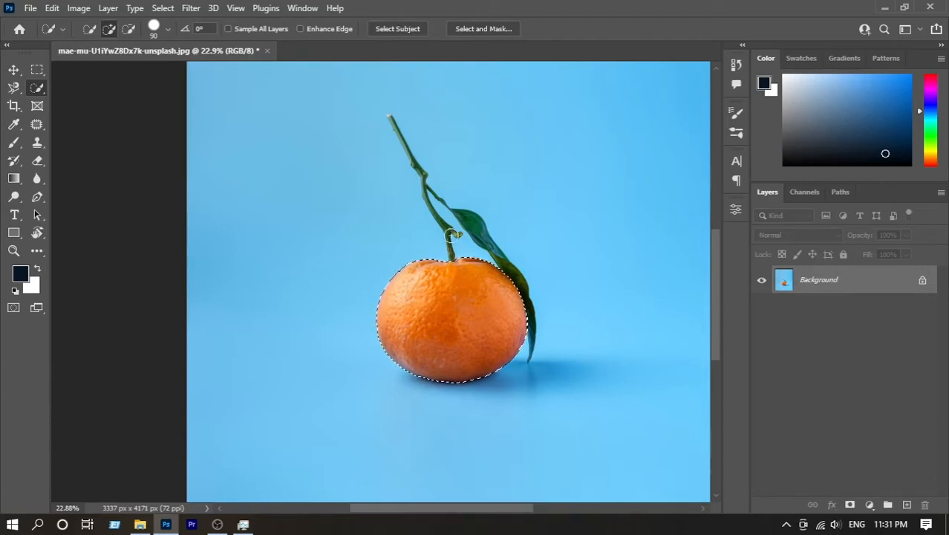
Try different Quick Selection brush sizes and set the brush to 10 px.
alt+right_click(435, 197)
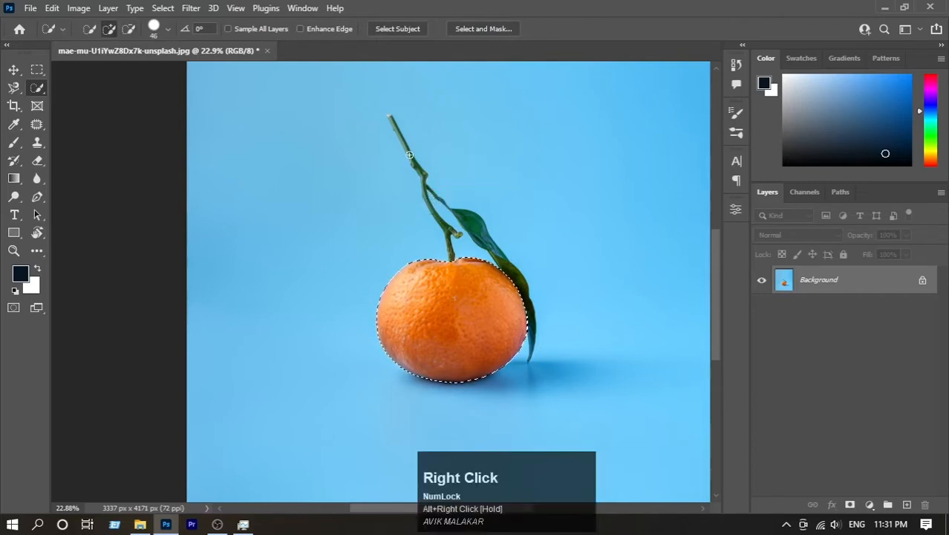
alt+right_click(396, 125)
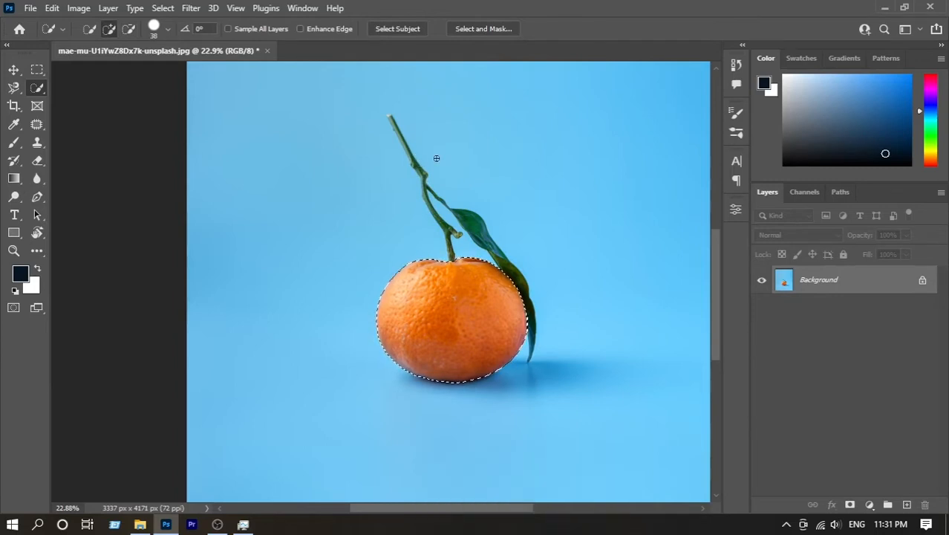
key(bracketleft)
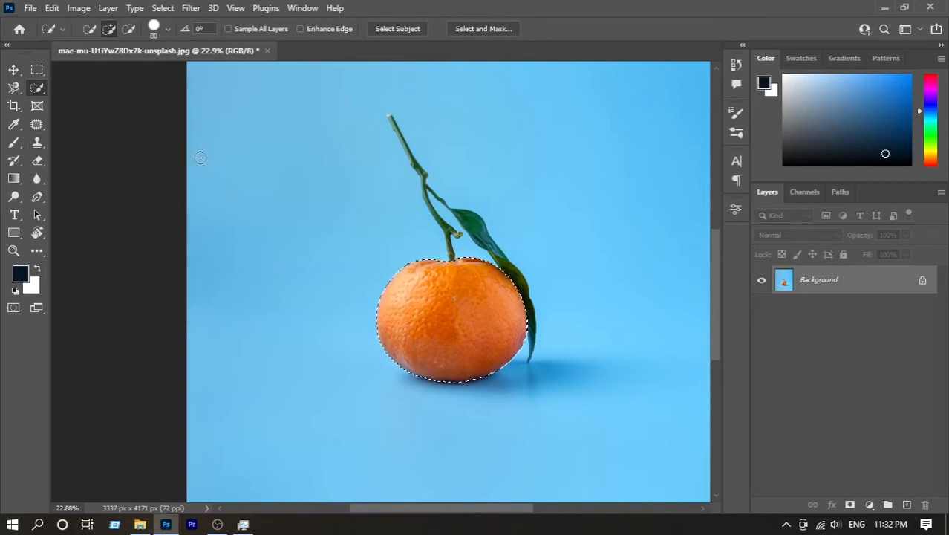
alt+right_click(235, 160)
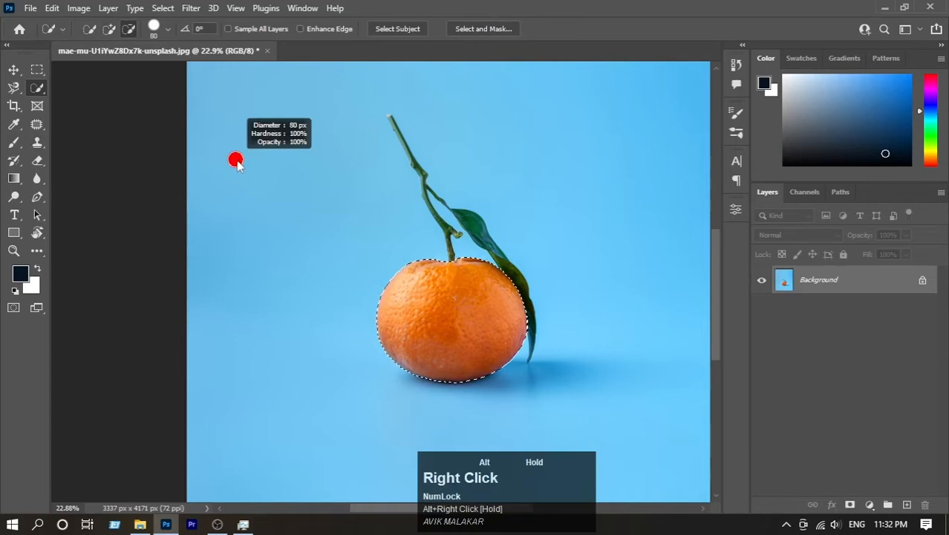
mouse_move(235, 161)
mouse_down()
mouse_move(269, 165)
mouse_move(239, 159)
mouse_up()
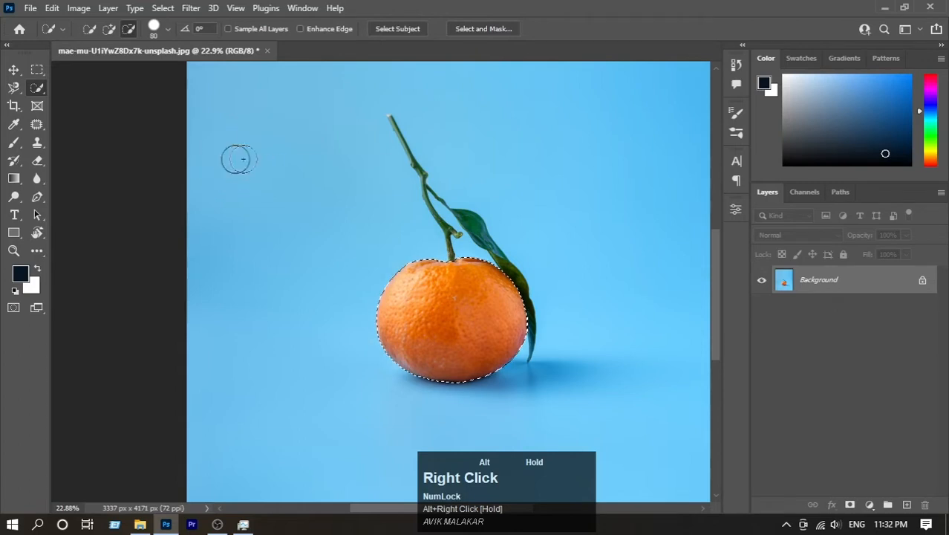
right_click(239, 159)
click(256, 137)
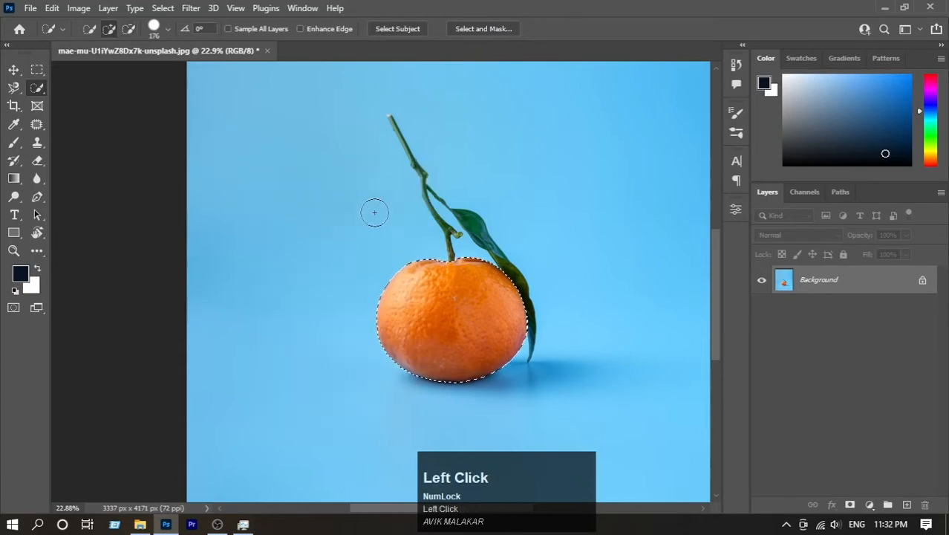
key(alt)
mouse_move(382, 202)
mouse_down()
mouse_move(369, 200)
mouse_move(380, 192)
mouse_up()
Add the tip and upper end of the stem to the existing orange selection.
key(ctrl+space)
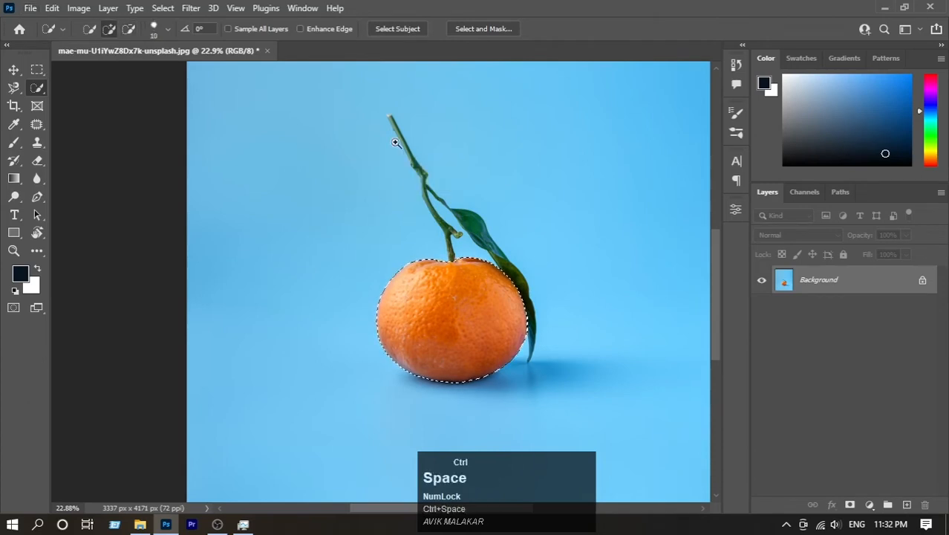
drag(395, 161, 464, 263)
key(ctrl+space)
drag(416, 127, 494, 312)
key(space)
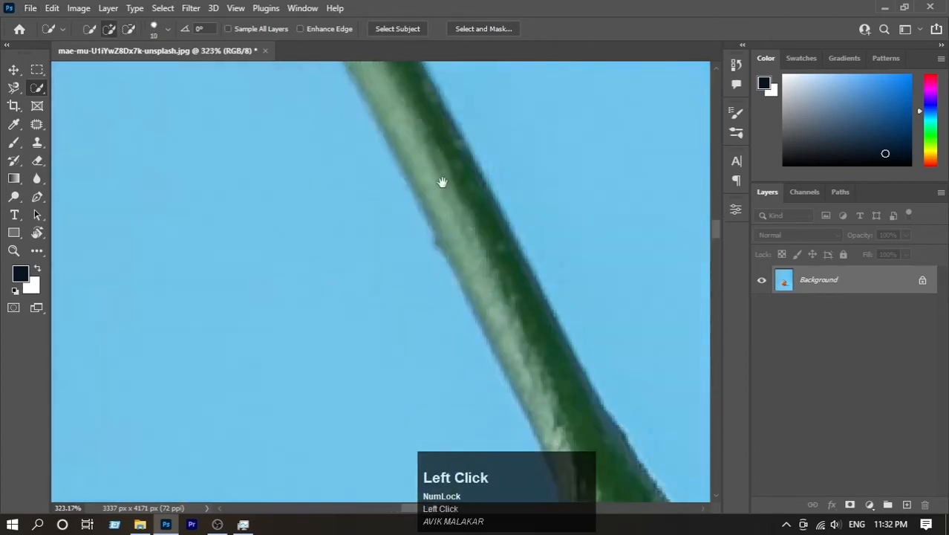
drag(440, 182, 515, 413)
mouse_move(355, 102)
mouse_down()
mouse_move(453, 339)
mouse_move(387, 227)
mouse_move(399, 228)
mouse_up()
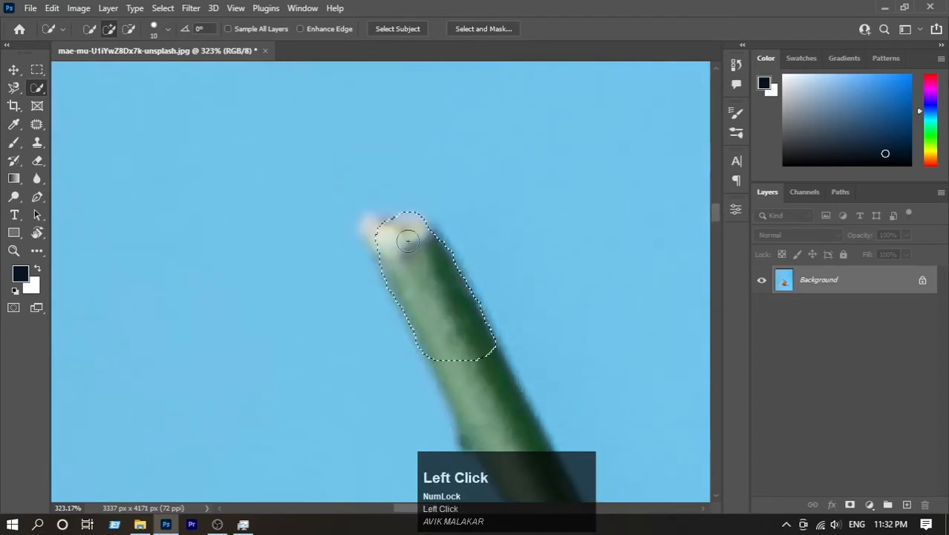
Extend the selection down the rest of the stem and over the whole green leaf.
key(space)
mouse_move(492, 345)
mouse_down()
mouse_move(421, 241)
mouse_move(360, 201)
mouse_move(428, 334)
mouse_up()
drag(431, 343, 297, 91)
drag(300, 108, 417, 273)
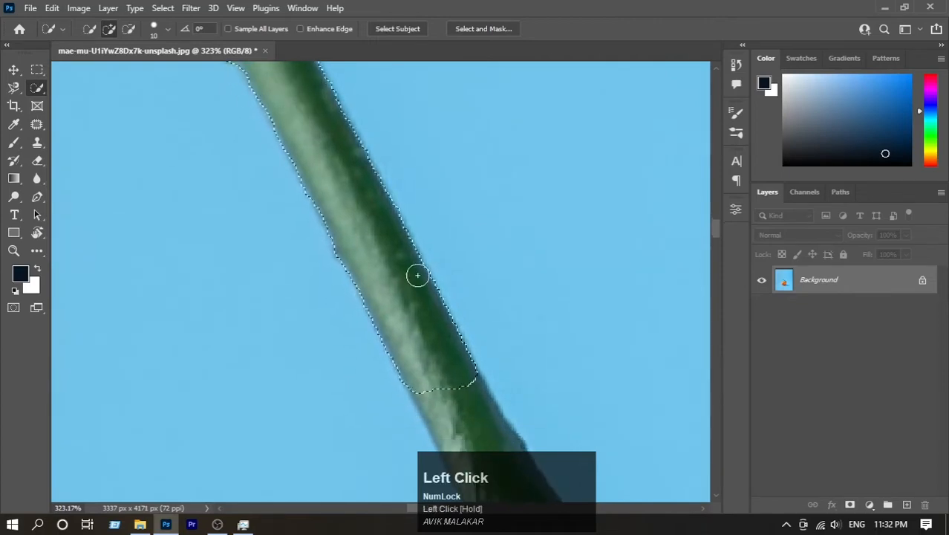
drag(486, 326, 375, 147)
drag(401, 141, 357, 165)
mouse_move(369, 162)
mouse_down()
mouse_move(455, 331)
mouse_move(381, 171)
mouse_move(410, 286)
mouse_up()
drag(430, 252, 335, 104)
drag(395, 136, 541, 260)
drag(540, 253, 414, 181)
drag(577, 313, 516, 318)
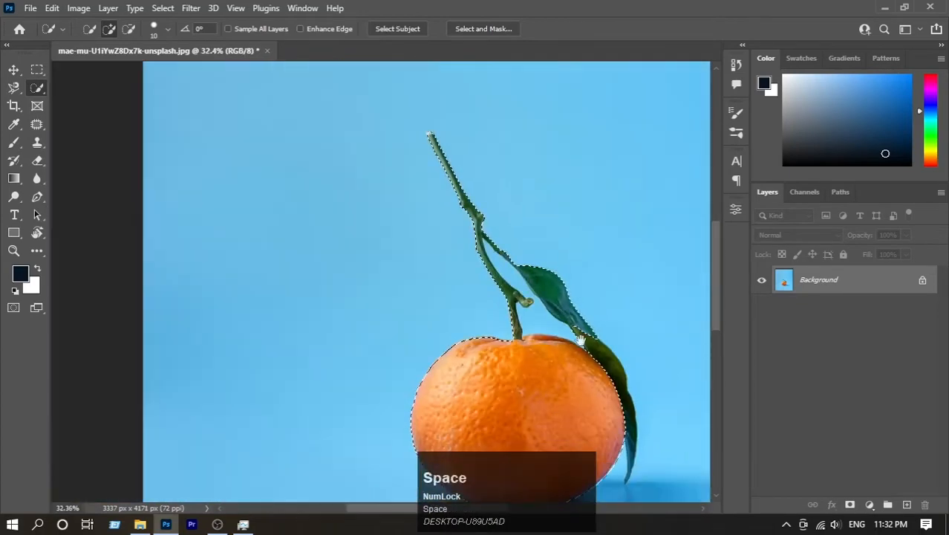
Subtract the enclosed patch of blue background between the stem and the leaf from the orange selection.
drag(582, 333, 499, 271)
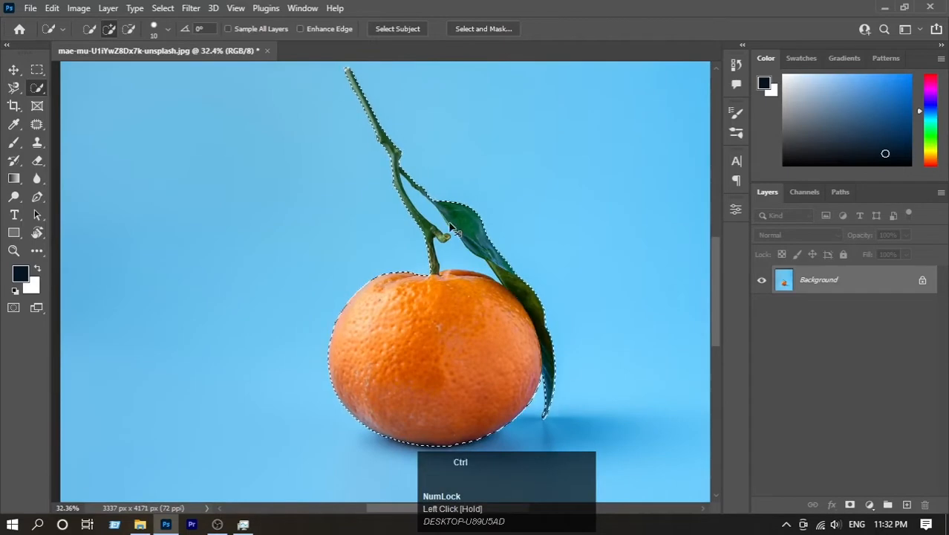
drag(455, 226, 462, 251)
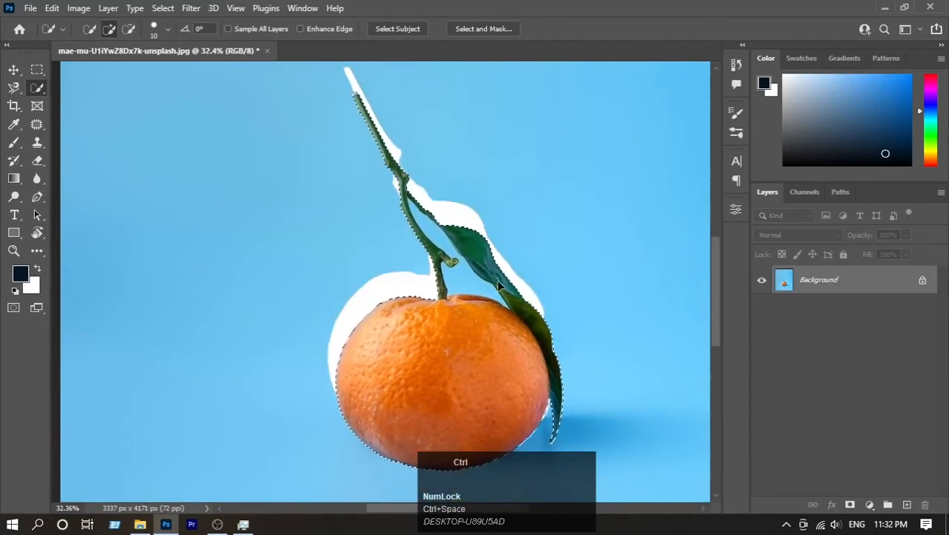
key(ctrl+z)
drag(414, 208, 508, 281)
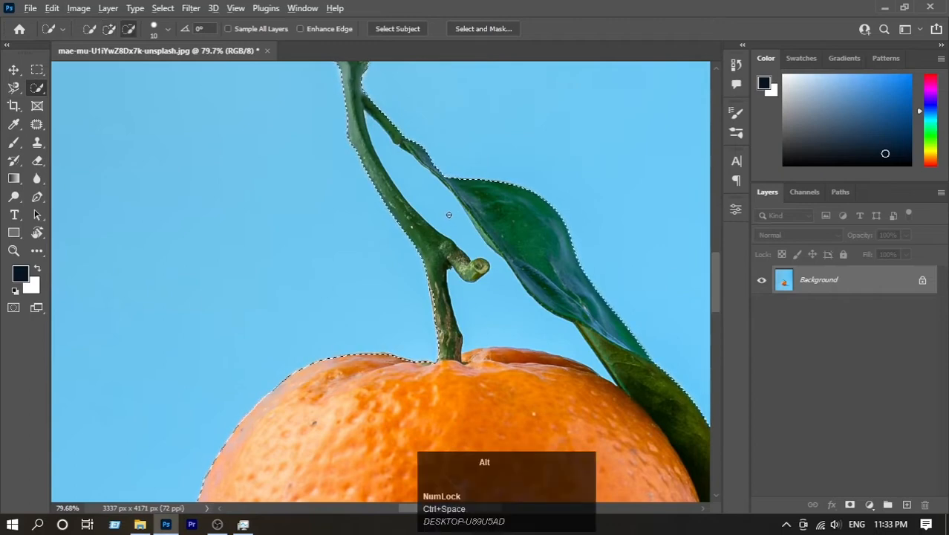
alt+click(444, 209)
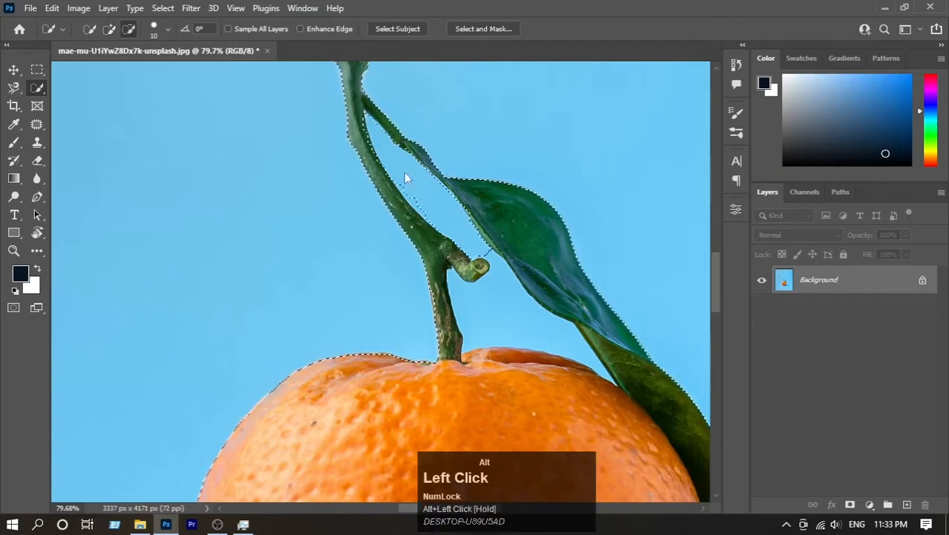
alt+click(417, 205)
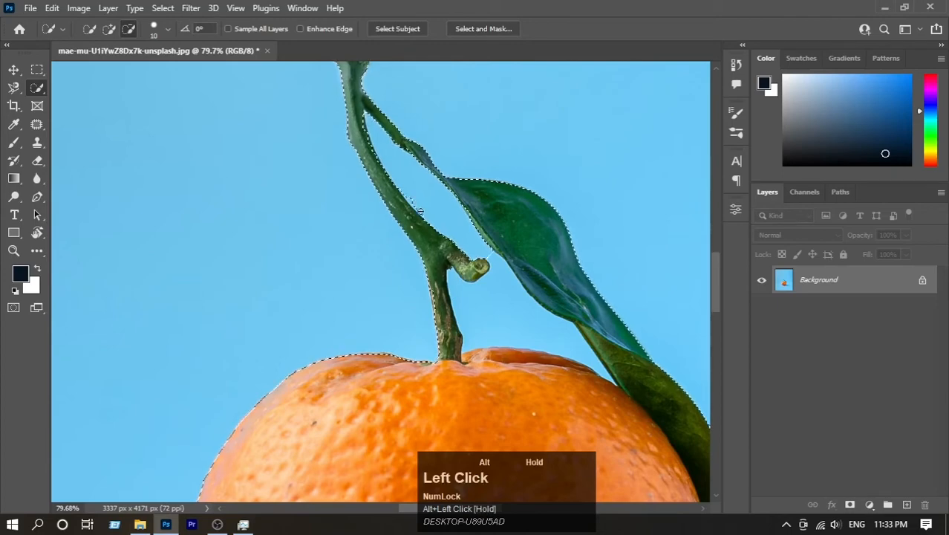
drag(420, 211, 413, 196)
mouse_move(498, 270)
mouse_down()
mouse_move(505, 302)
mouse_move(488, 262)
mouse_up()
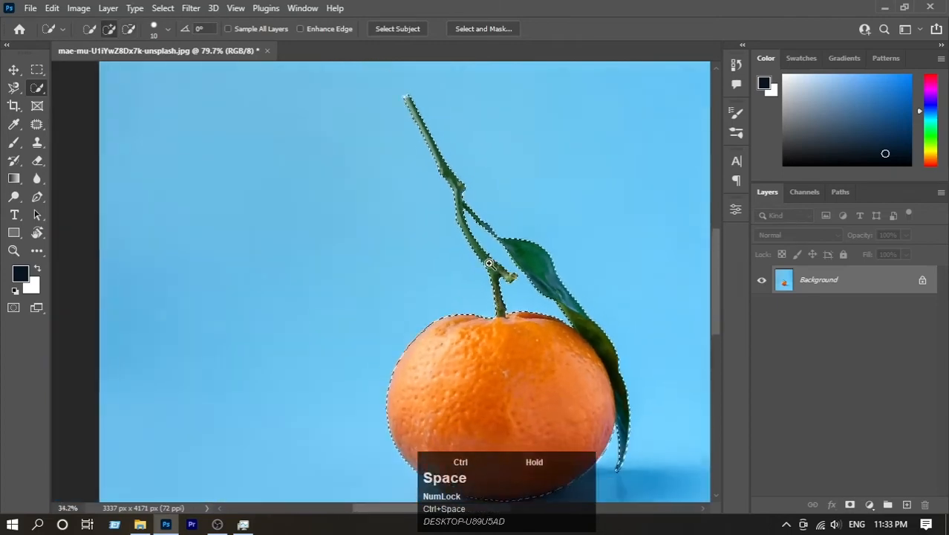
Switch to the Magic Wand tool and clear the selection around the orange, stem and leaf.
ctrl+drag(589, 281, 553, 265)
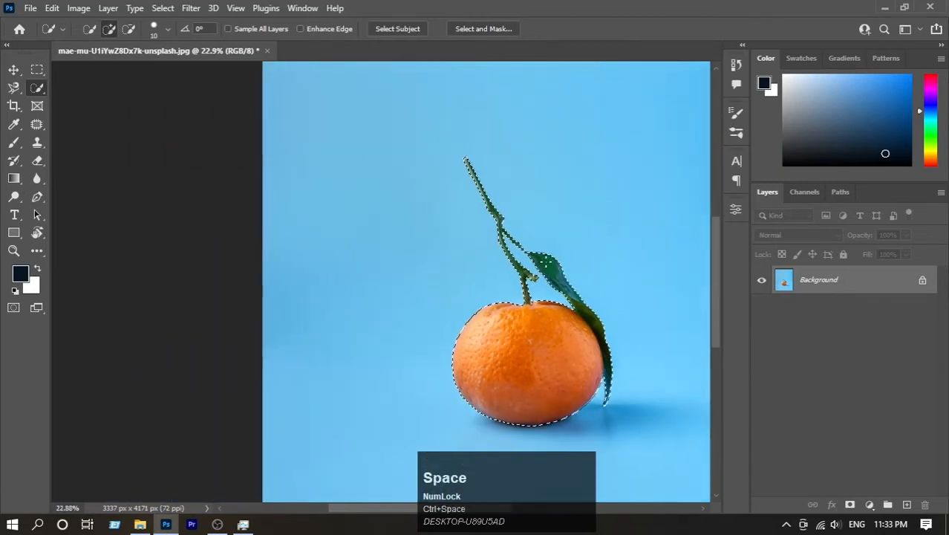
ctrl+click(495, 207)
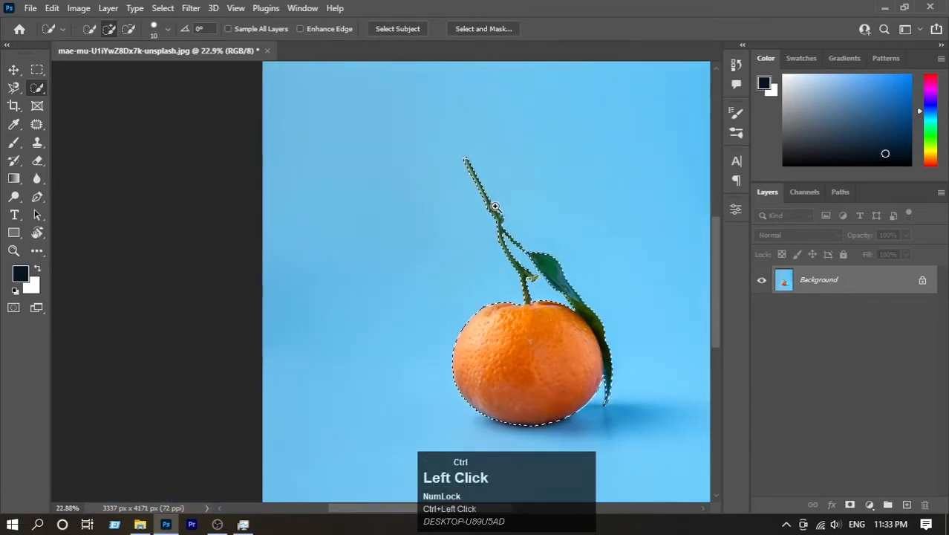
ctrl+drag(495, 207, 508, 216)
drag(556, 293, 508, 227)
ctrl+drag(551, 266, 496, 259)
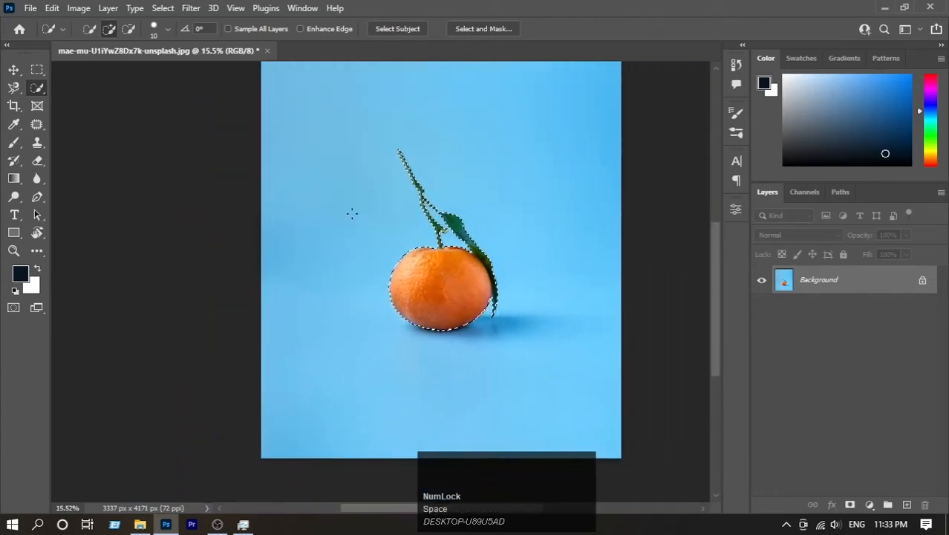
drag(37, 87, 75, 115)
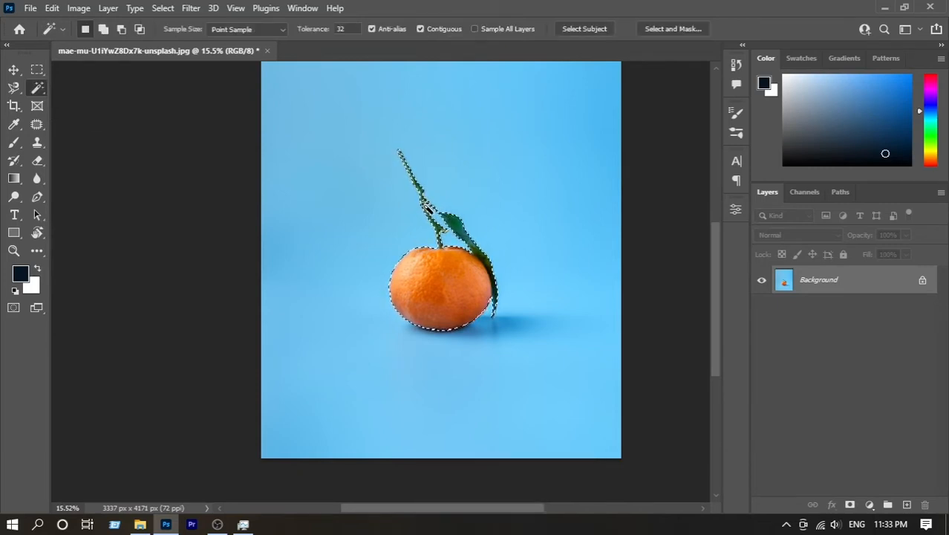
drag(427, 207, 481, 234)
right_click(410, 175)
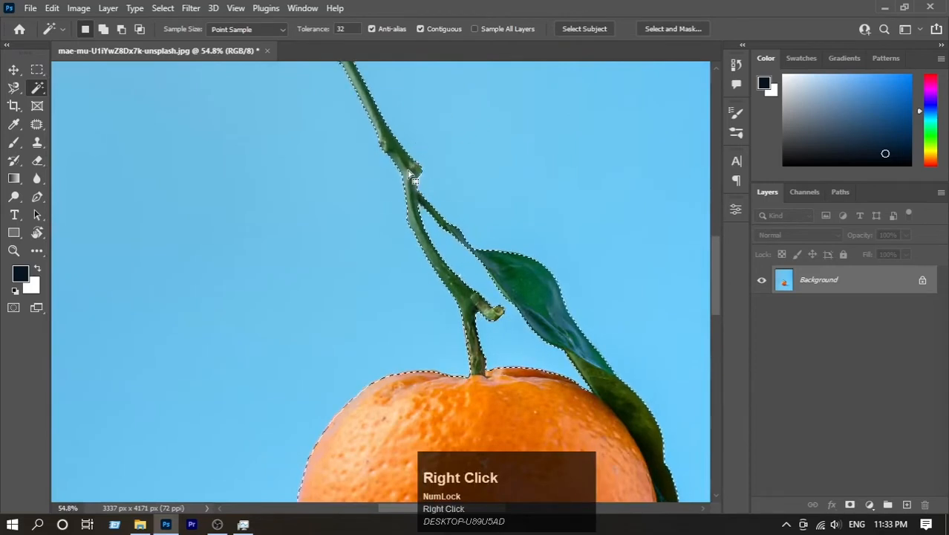
key(ctrl+d)
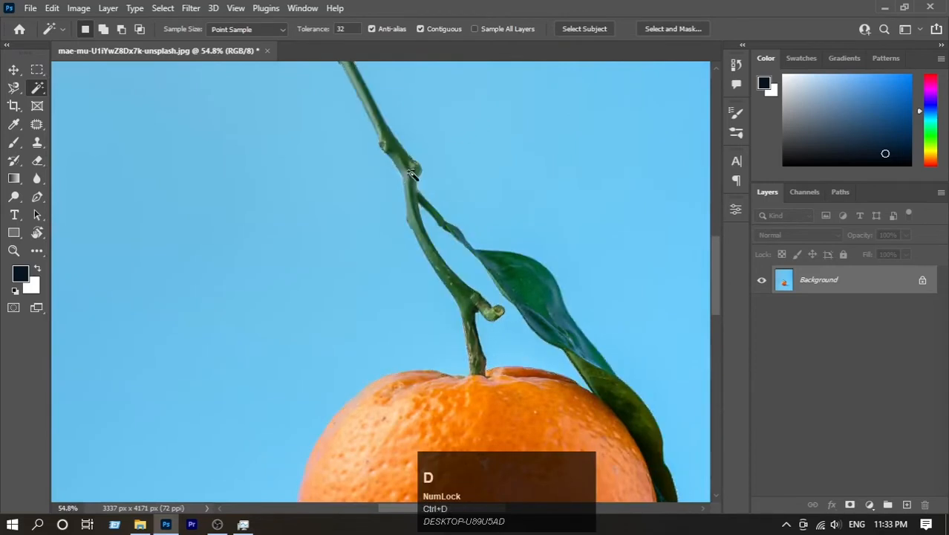
drag(408, 165, 230, 90)
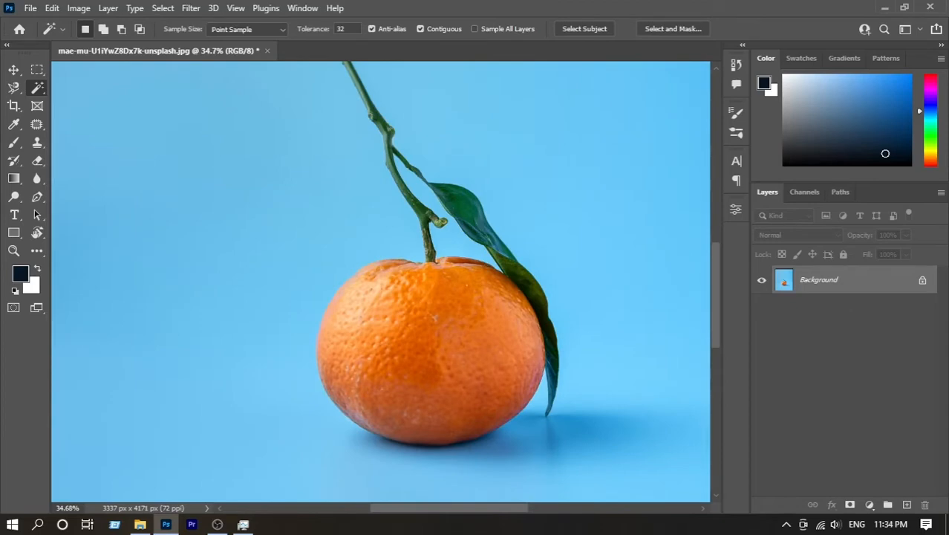
Open the JPG ending in lyjhDTTQitM-unsplash from the Downloads folder in Photoshop as a separate document.
click(140, 524)
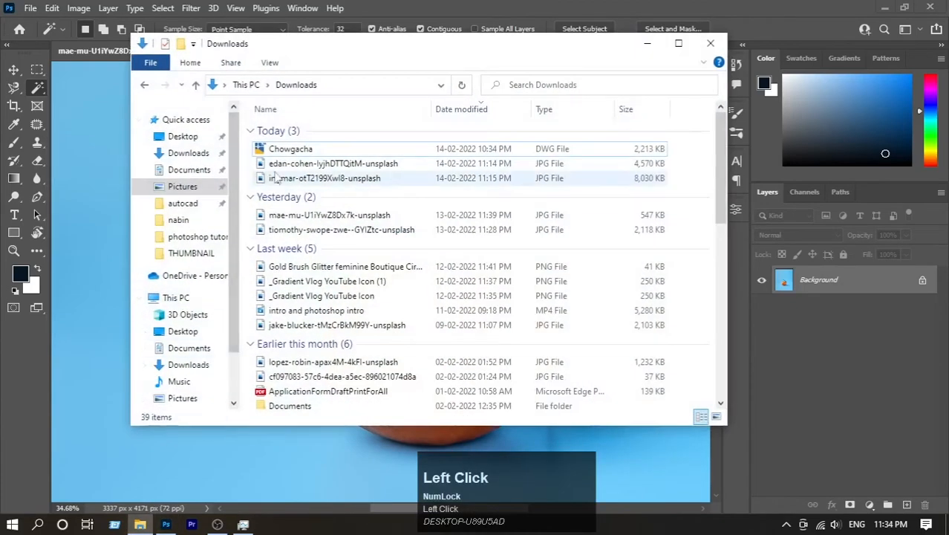
click(189, 170)
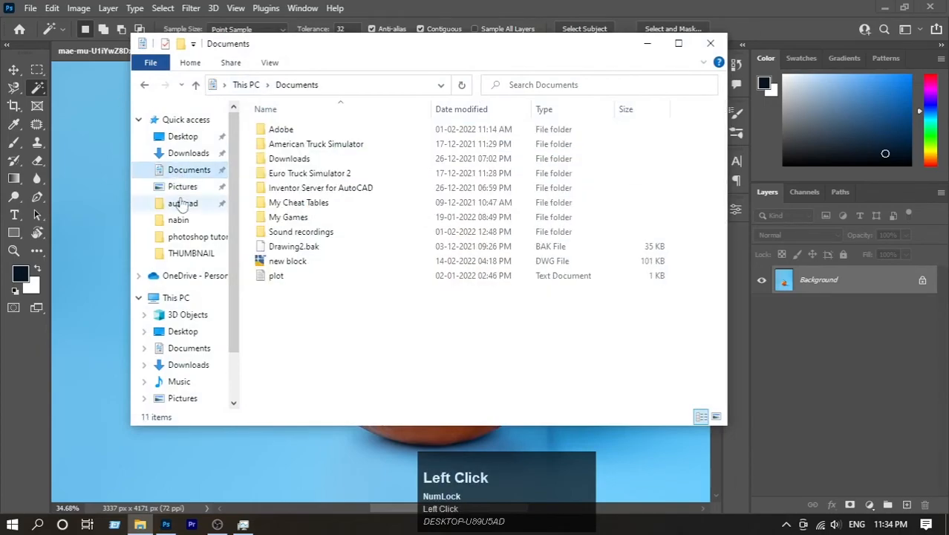
click(188, 152)
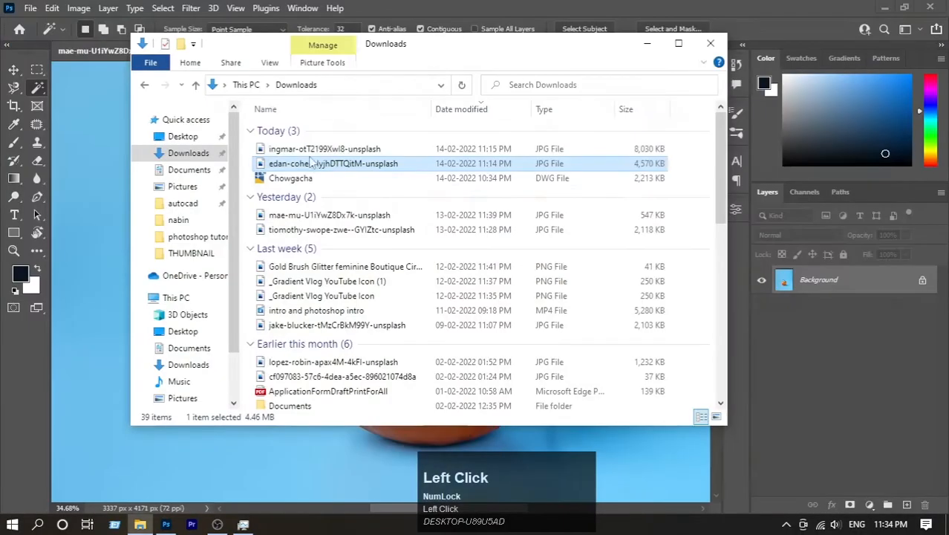
drag(309, 168, 352, 46)
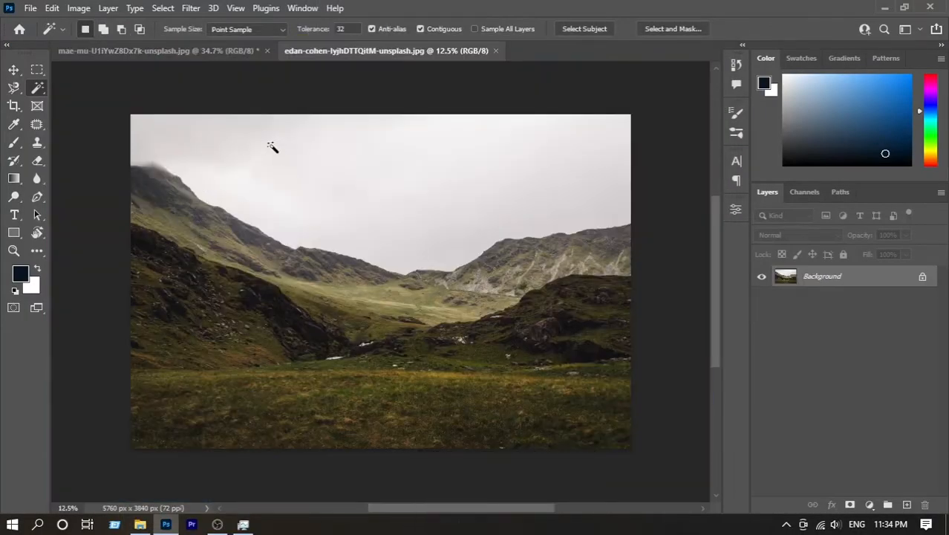
Open the JPG ending in otT2199XwI8-unsplash from the Downloads folder as another document.
click(20, 28)
click(37, 182)
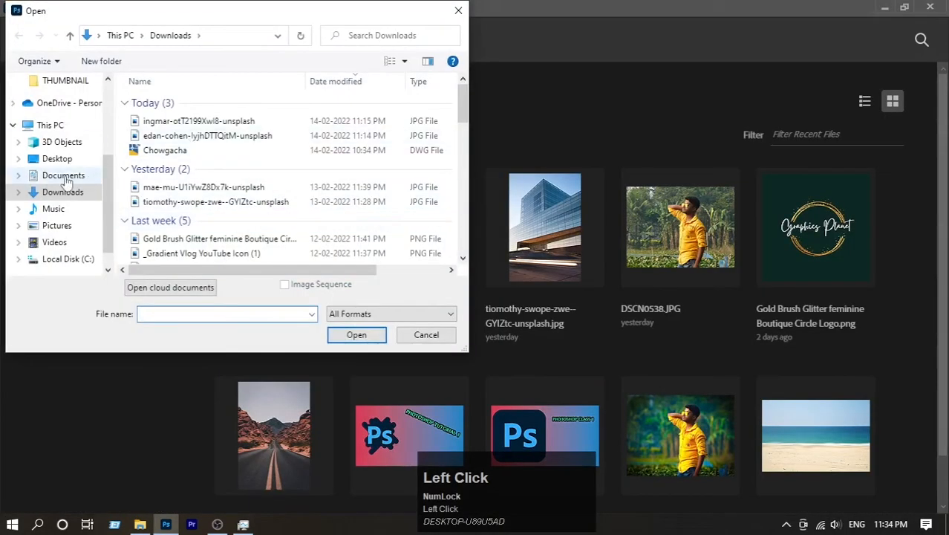
click(186, 122)
click(347, 332)
Return to the mountain landscape document and try Magic Wand selections on different parts of the sky with tolerance 8.
click(360, 51)
key(ctrl+space)
mouse_move(399, 242)
mouse_down()
mouse_move(420, 252)
mouse_move(399, 240)
mouse_up()
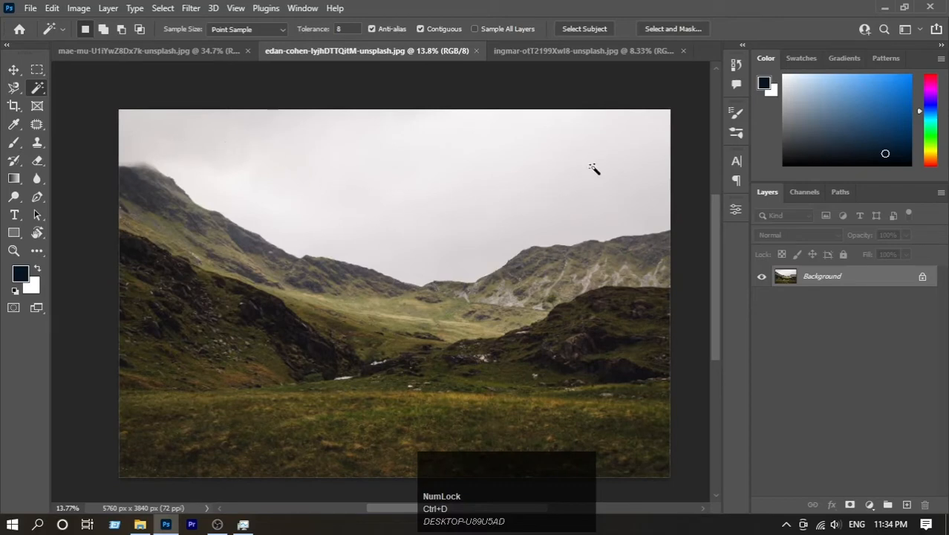
click(600, 141)
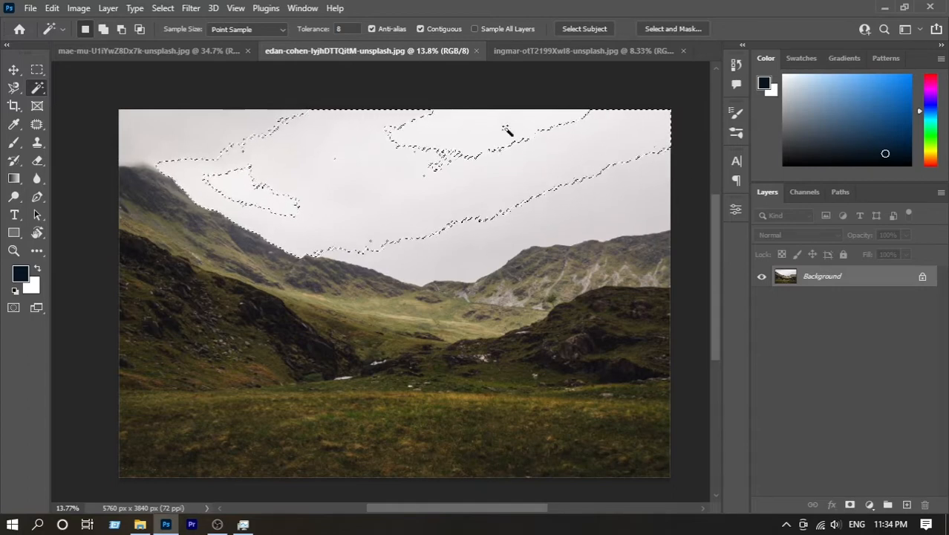
ctrl+click(470, 148)
key(ctrl+space)
drag(470, 155, 481, 187)
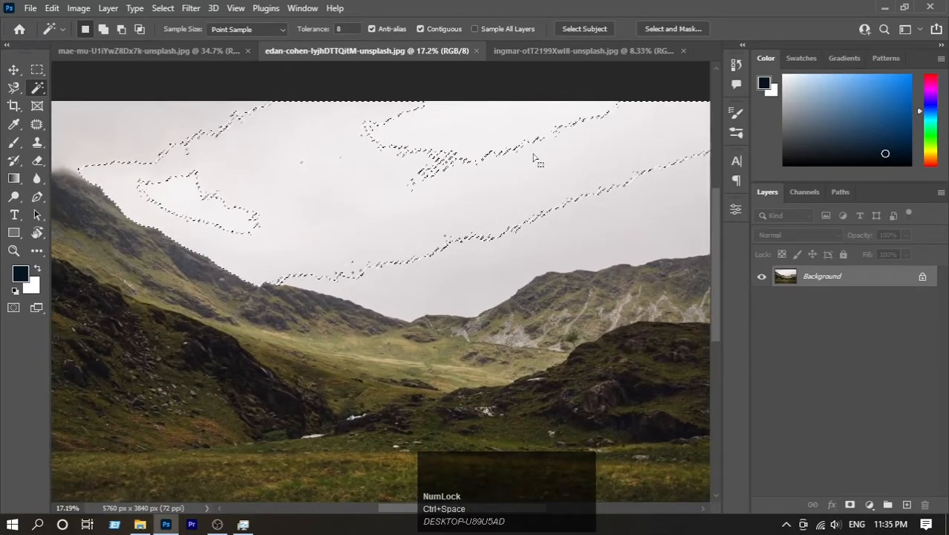
click(480, 141)
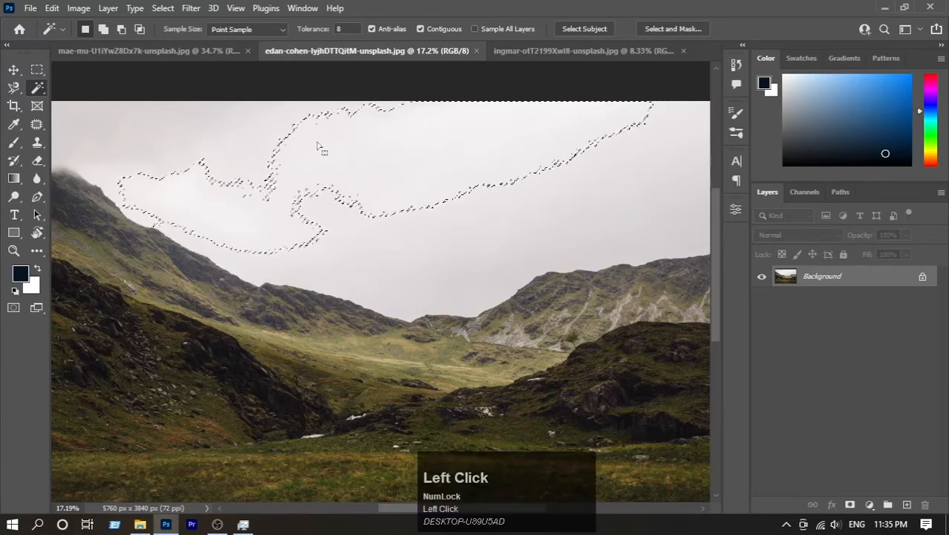
Select the darker sky above the right-hand ridge with the Magic Wand, and add the remaining bright and upper-left sky areas.
click(628, 221)
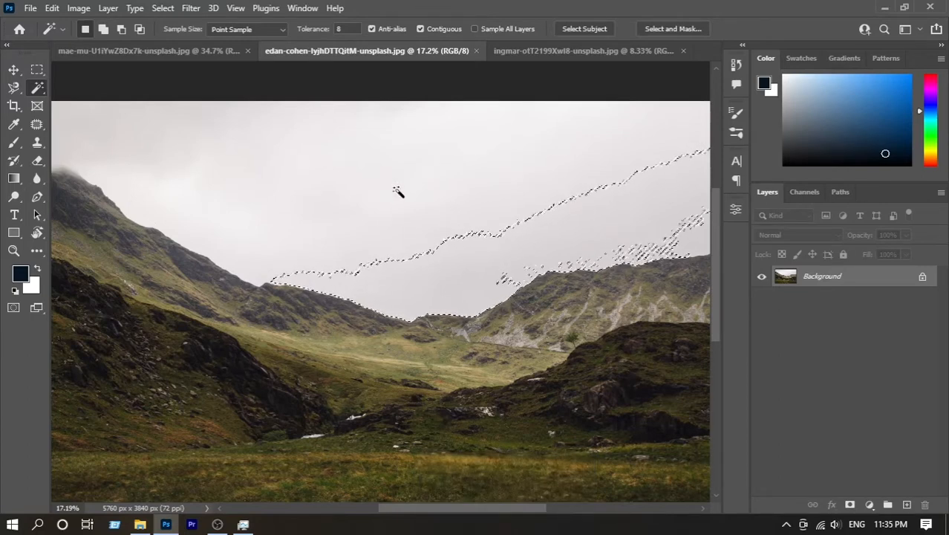
shift+click(398, 197)
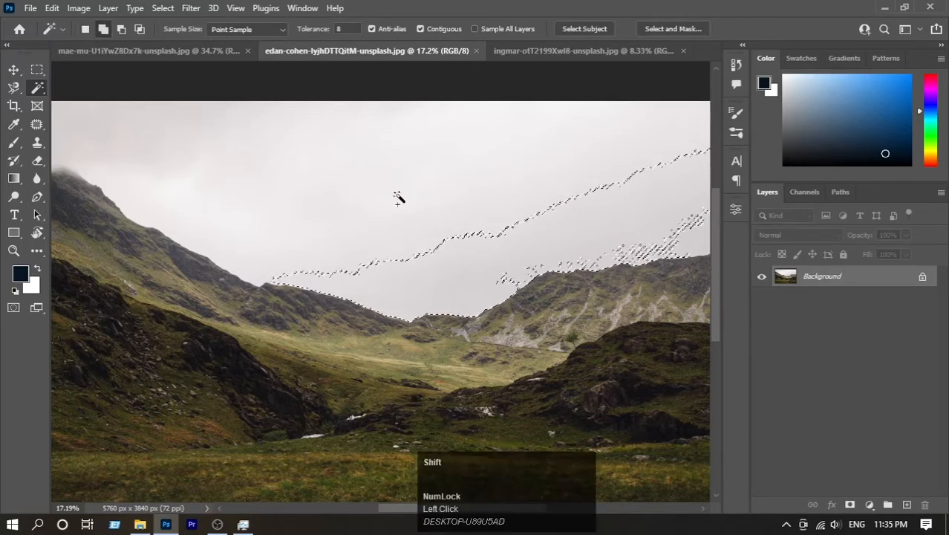
shift+click(371, 158)
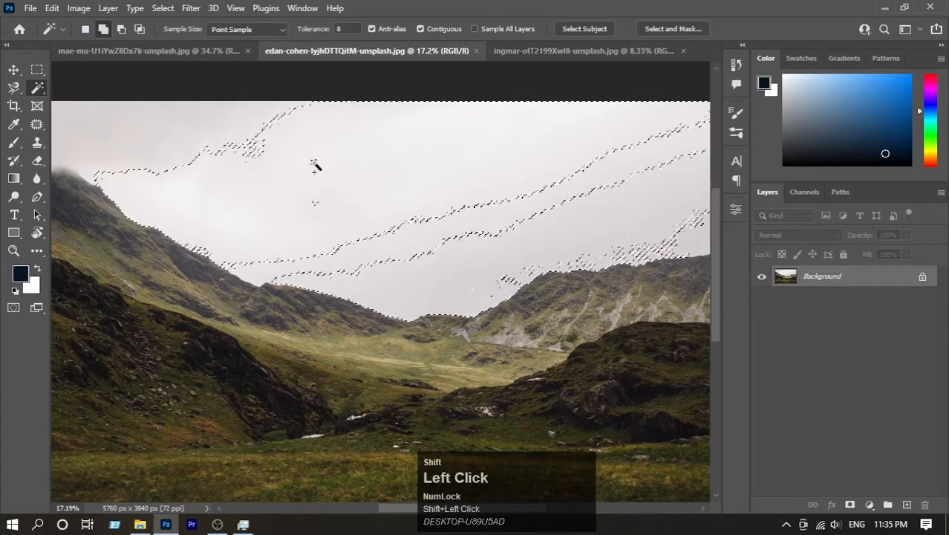
shift+click(314, 206)
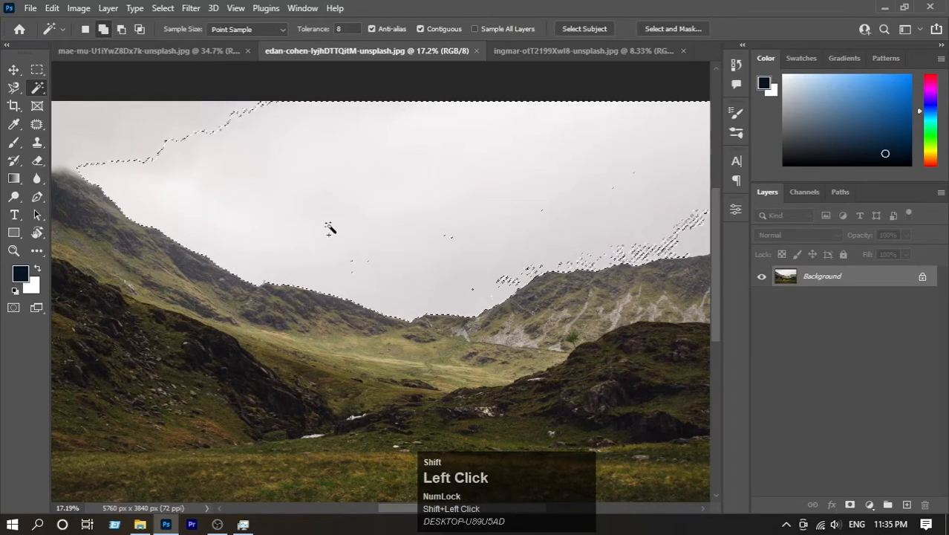
shift+click(650, 253)
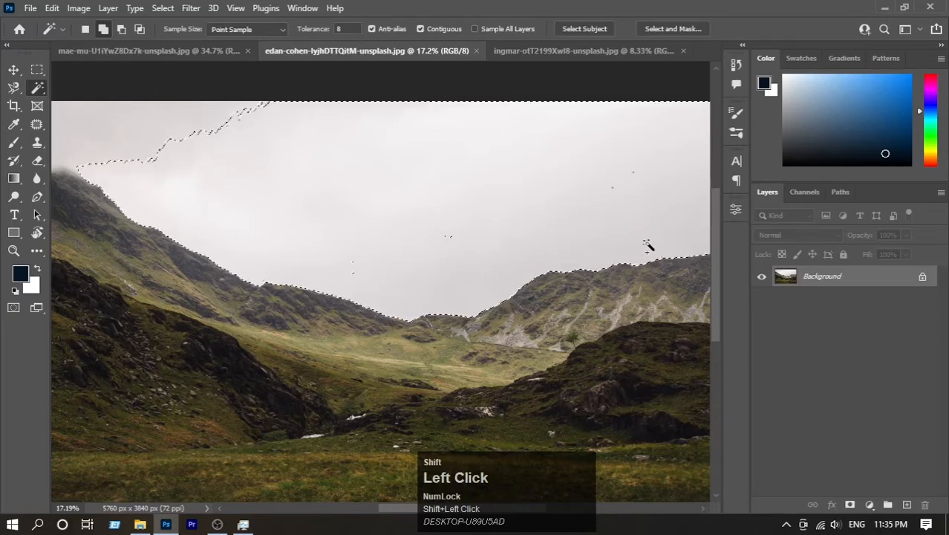
shift+click(104, 149)
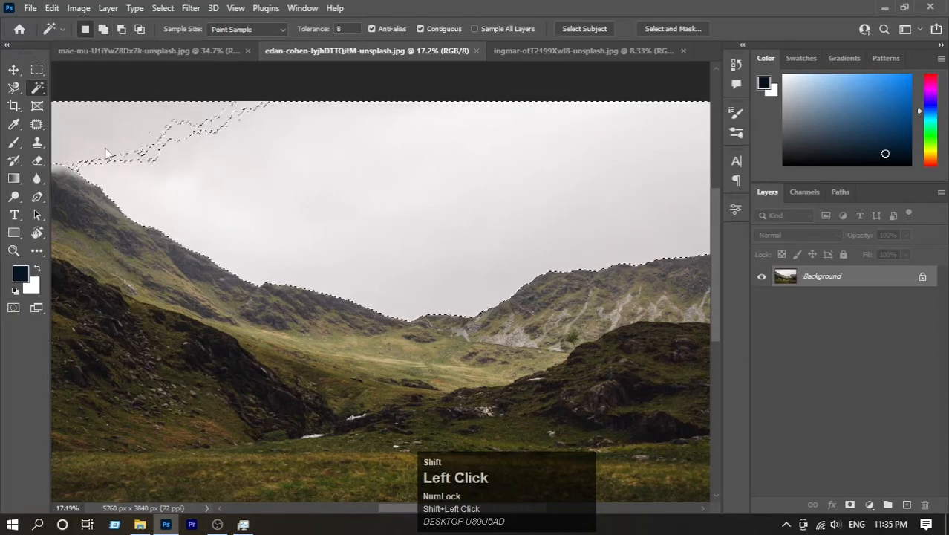
shift+click(96, 141)
shift+click(116, 159)
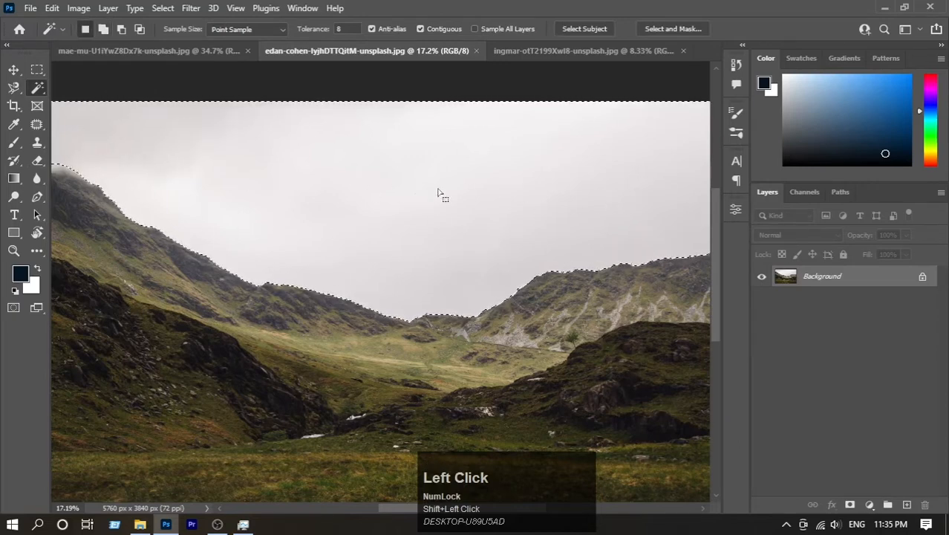
Add the leftover patch of sky above the left-hand mountain peak at the image edge to the selection.
key(ctrl+space)
drag(539, 204, 513, 205)
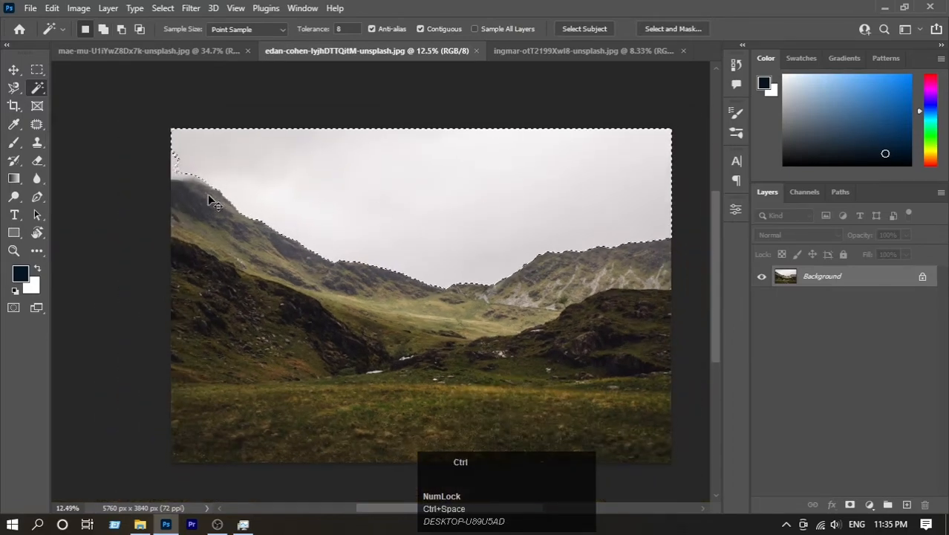
drag(208, 193, 264, 215)
drag(321, 211, 432, 282)
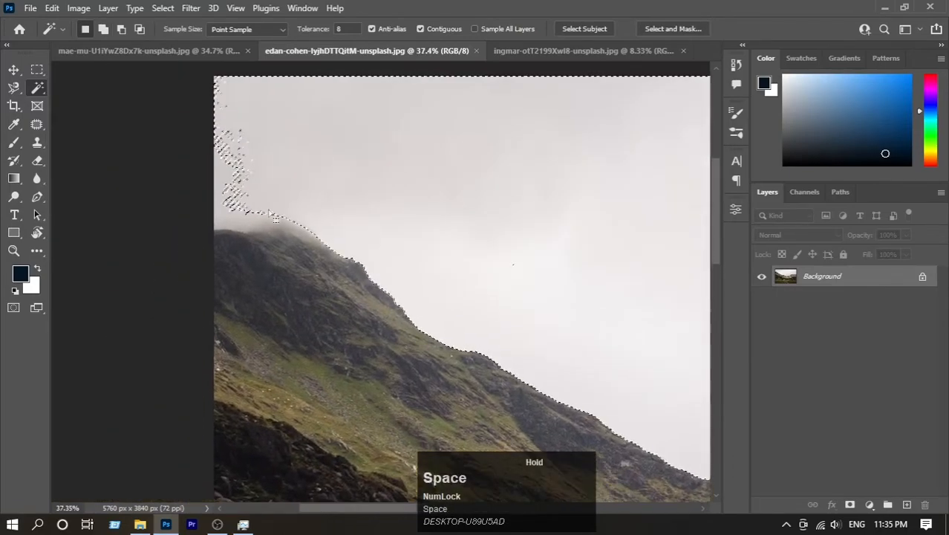
shift+click(229, 196)
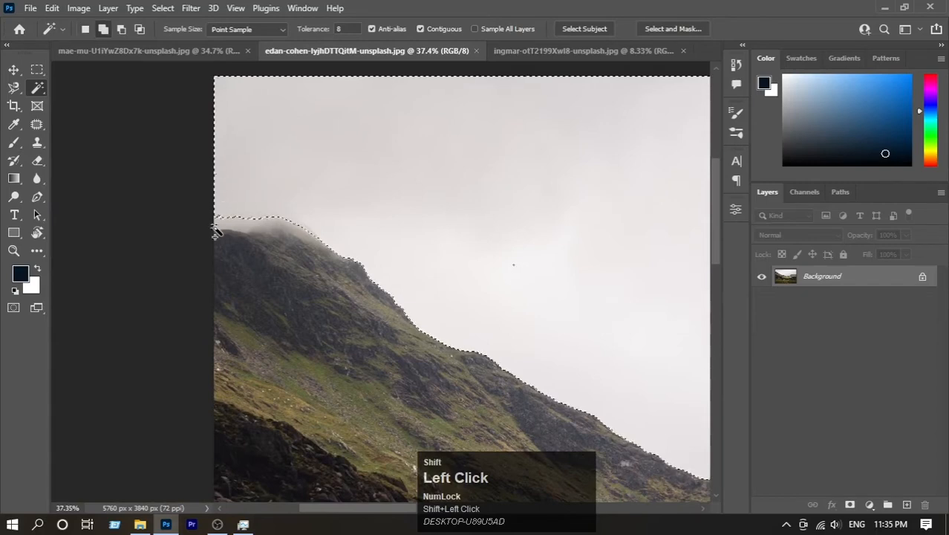
Invert the sky selection so that it covers the mountains and grass instead.
drag(522, 188, 462, 197)
drag(490, 231, 364, 201)
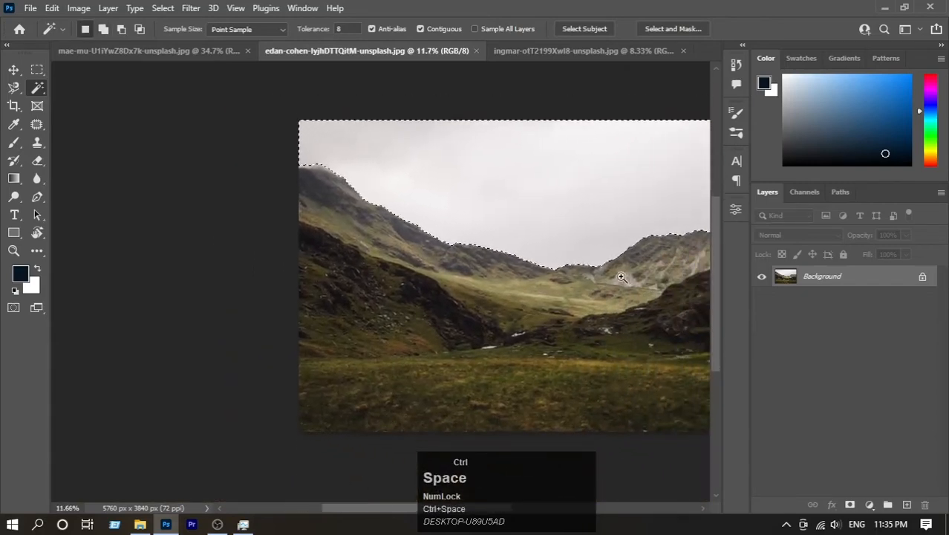
drag(620, 273, 536, 272)
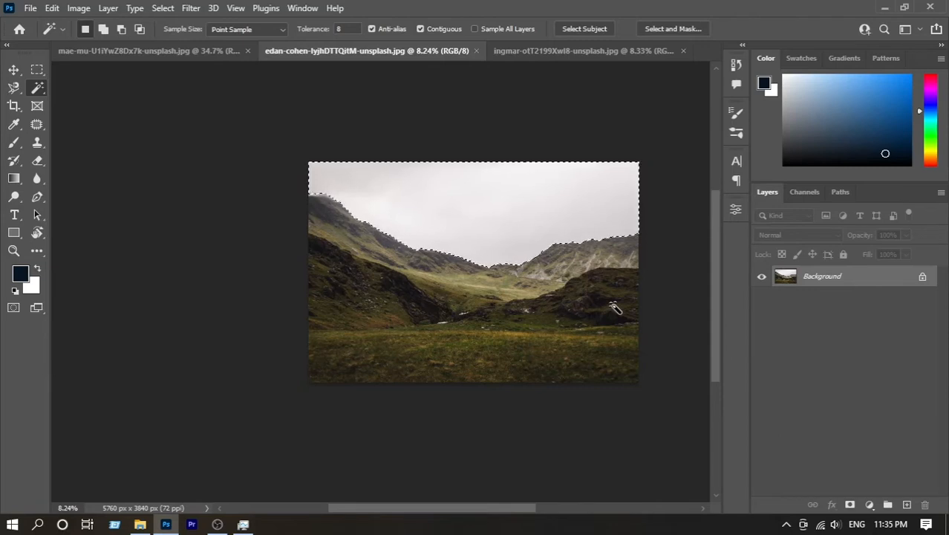
key(ctrl)
key(ctrl+shift+i)
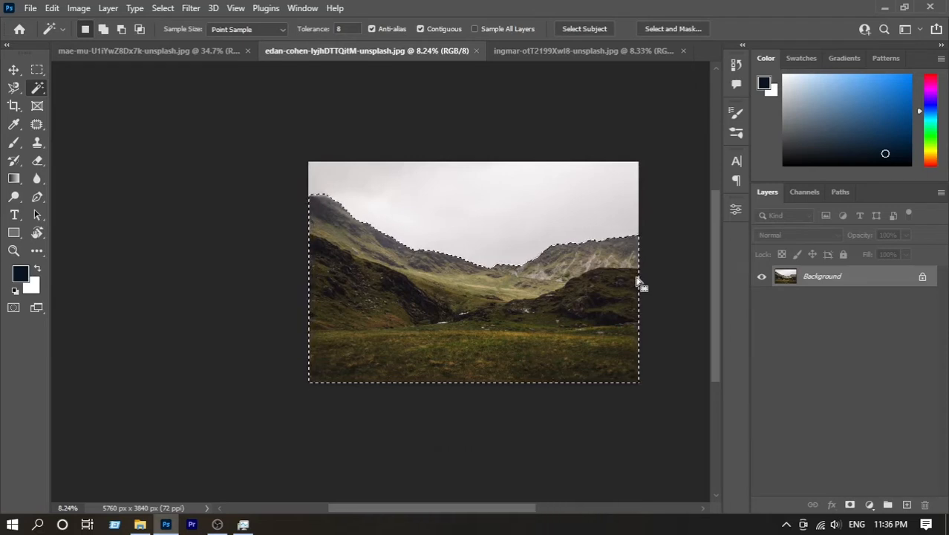
Copy the selected mountains and grass to a new layer, hide the Background and make the Background the active layer.
key(ctrl)
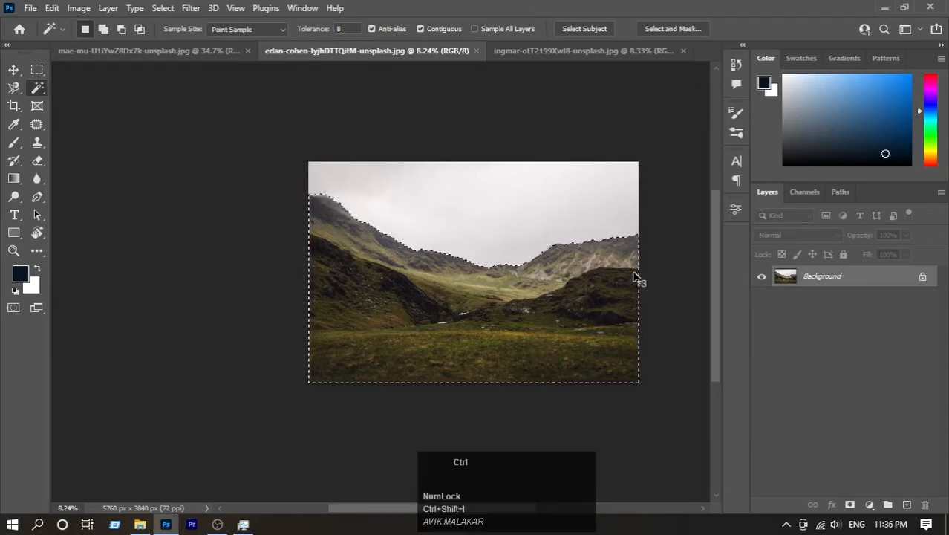
key(ctrl+j)
click(763, 297)
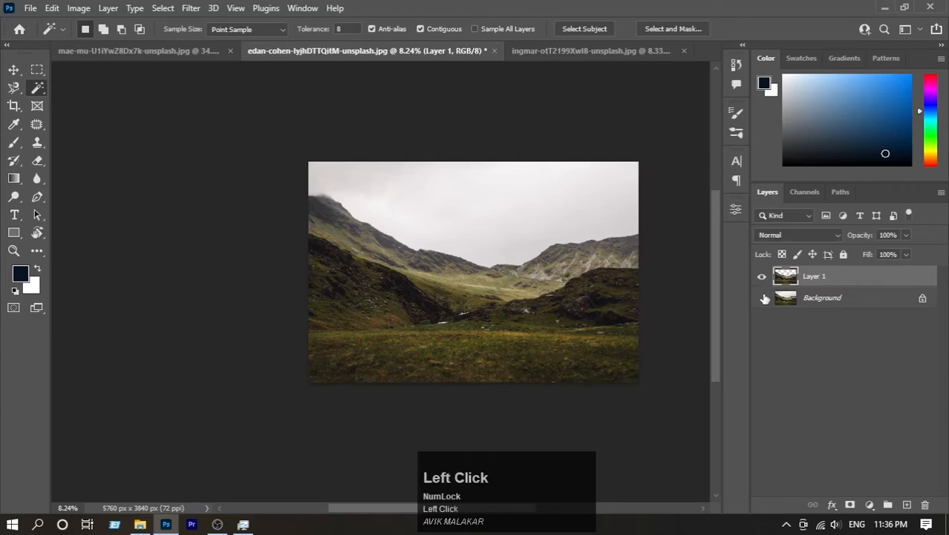
click(827, 305)
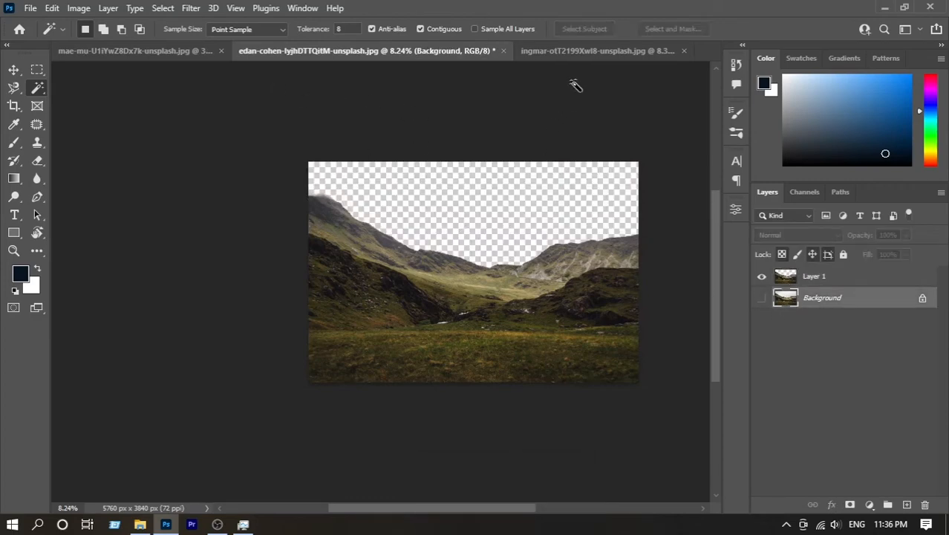
Switch to the snowy mountain document and copy a full-width rectangular area of sky above the peak with the Rectangular Marquee tool.
click(572, 55)
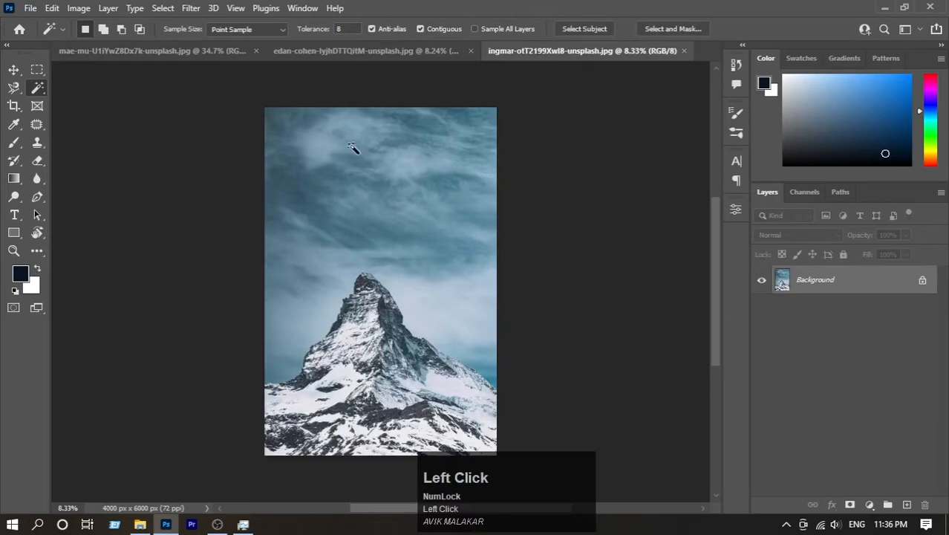
click(32, 70)
drag(244, 106, 509, 254)
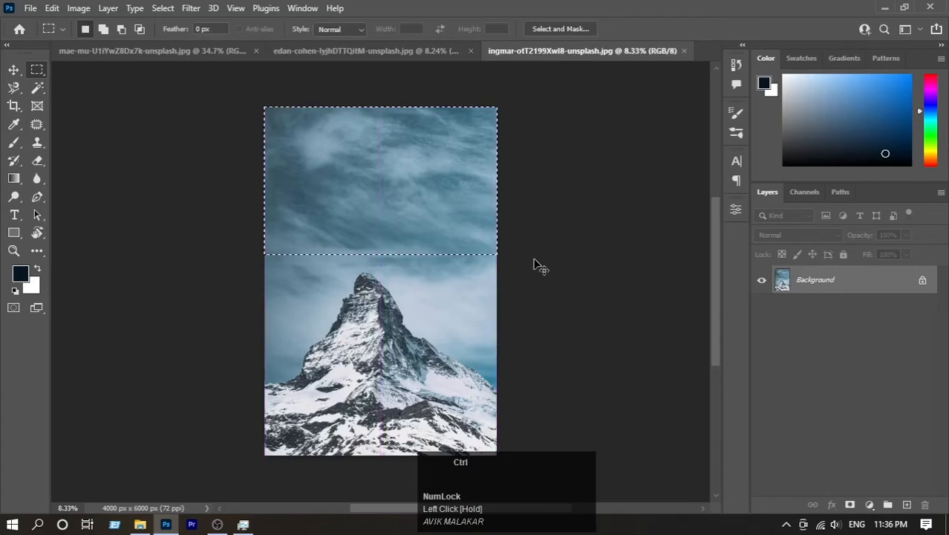
key(ctrl+c)
Paste the copied sky into the landscape document beneath the land layer and move it up to the image's upper edge.
click(384, 55)
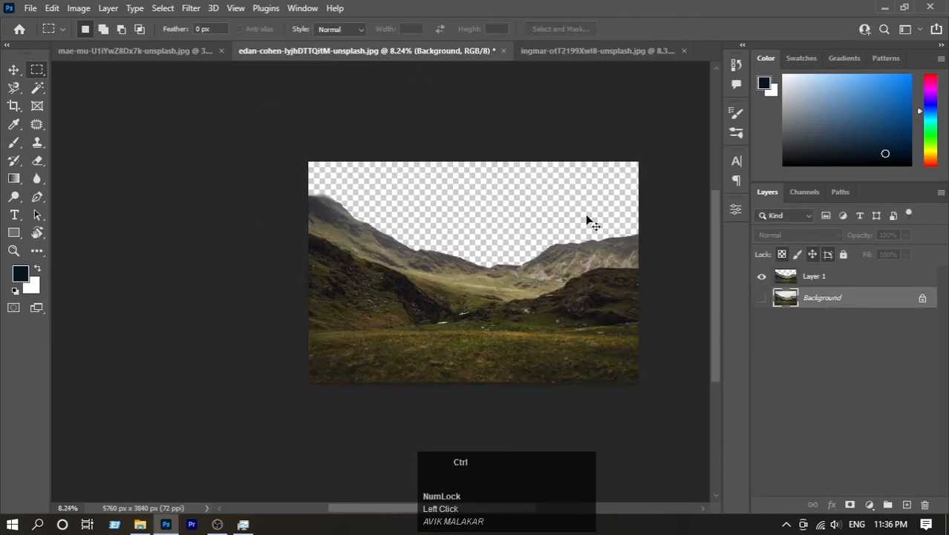
key(ctrl+v)
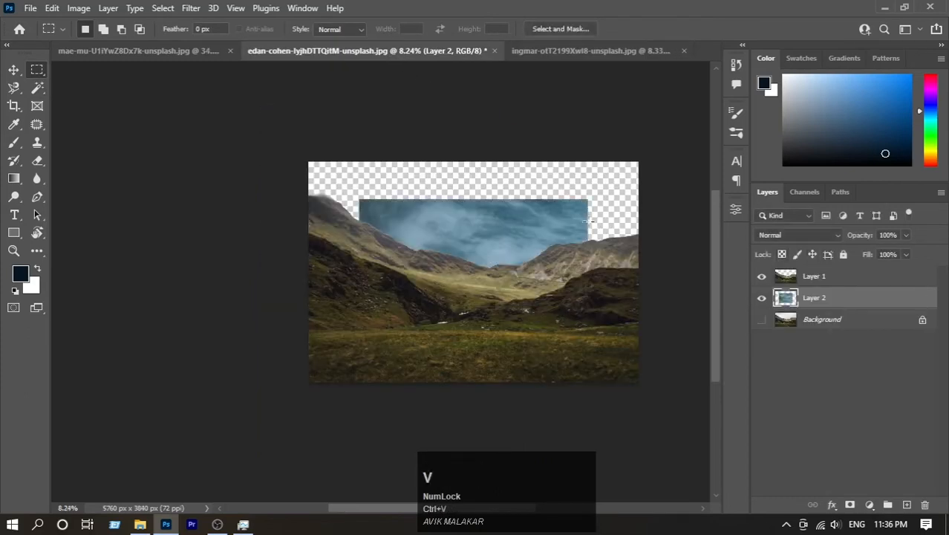
click(12, 70)
drag(472, 201, 494, 196)
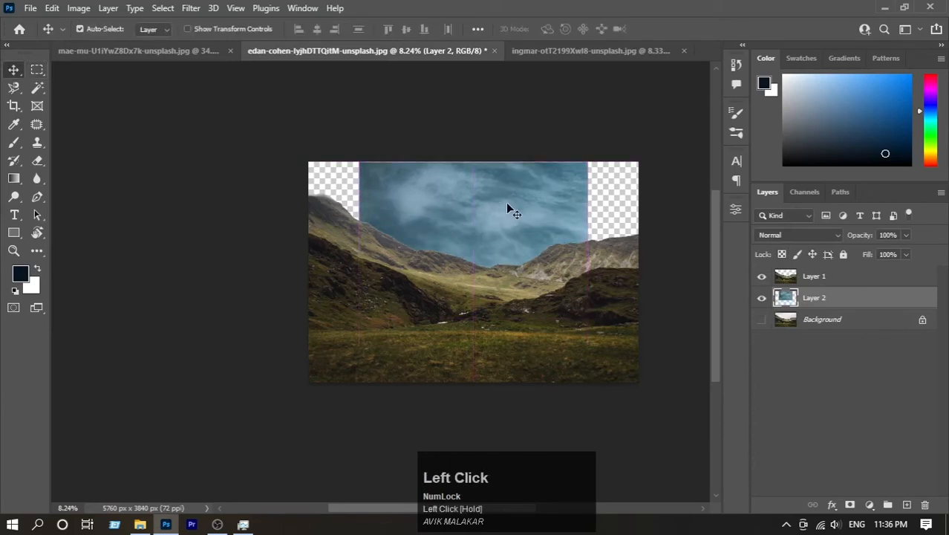
Scale the pasted sky proportionally to cover the image width, position it behind the mountains and apply the transform.
key(ctrl)
key(ctrl+t)
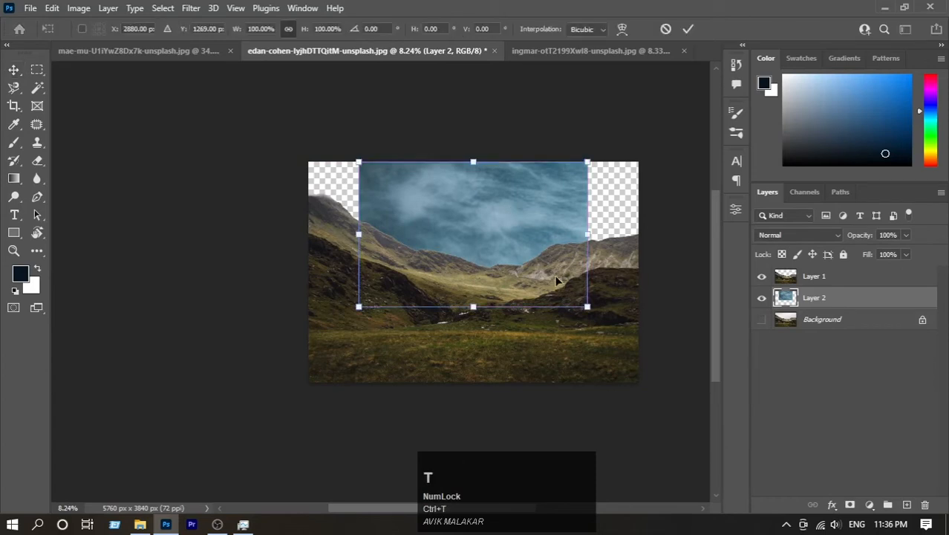
drag(478, 305, 474, 382)
drag(477, 340, 521, 232)
click(688, 30)
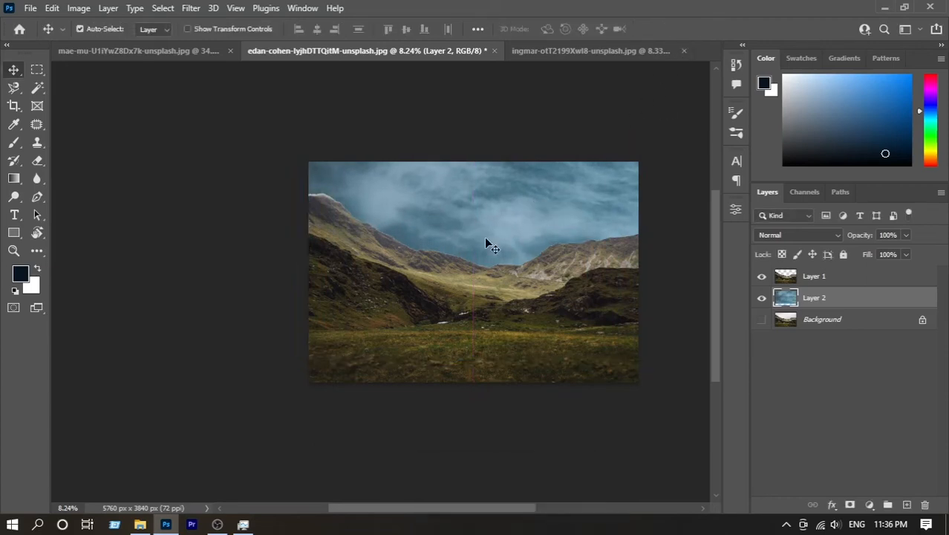
Delete Layer 1 and Layer 2 from the landscape document and show the Background again.
click(813, 276)
shift+click(877, 297)
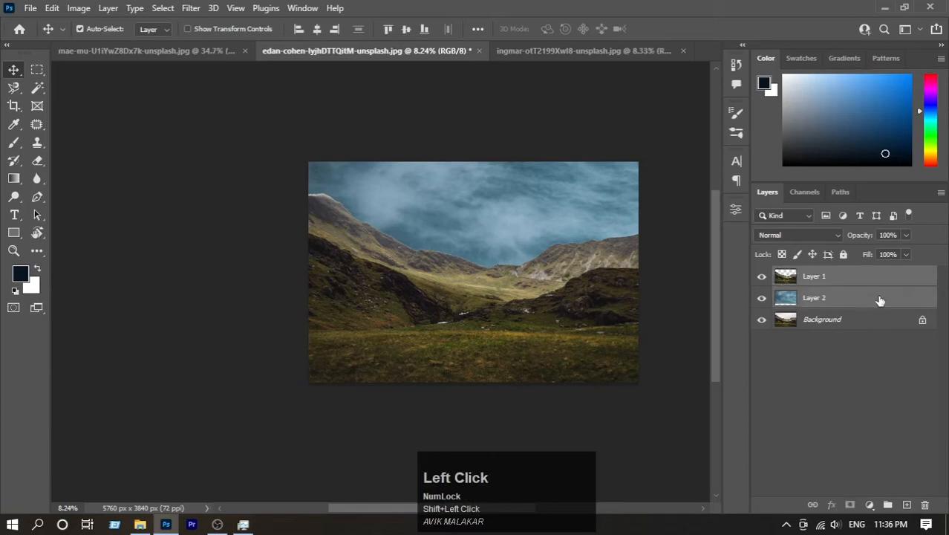
drag(876, 298, 927, 506)
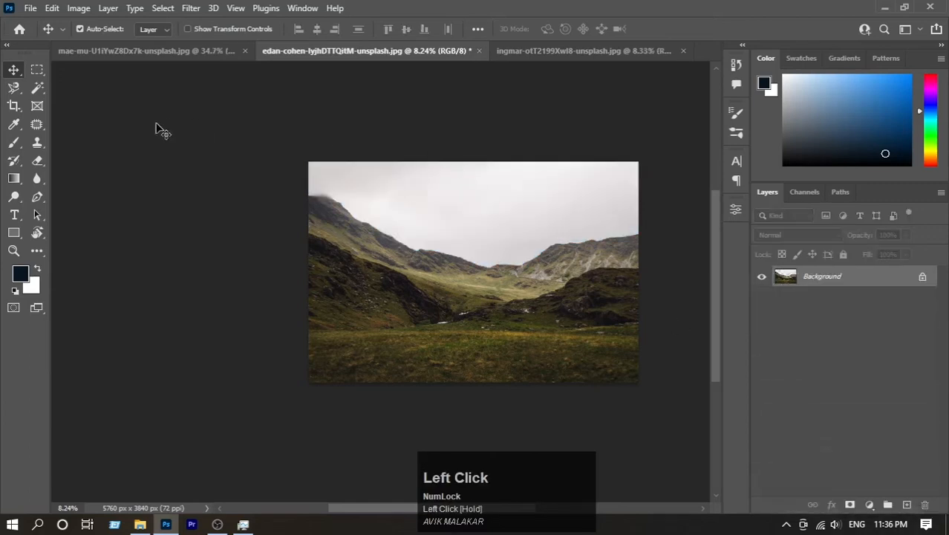
Choose the Magic Wand with Point Sample as sample size and select the upper-left sky patch at tolerance 8.
click(37, 88)
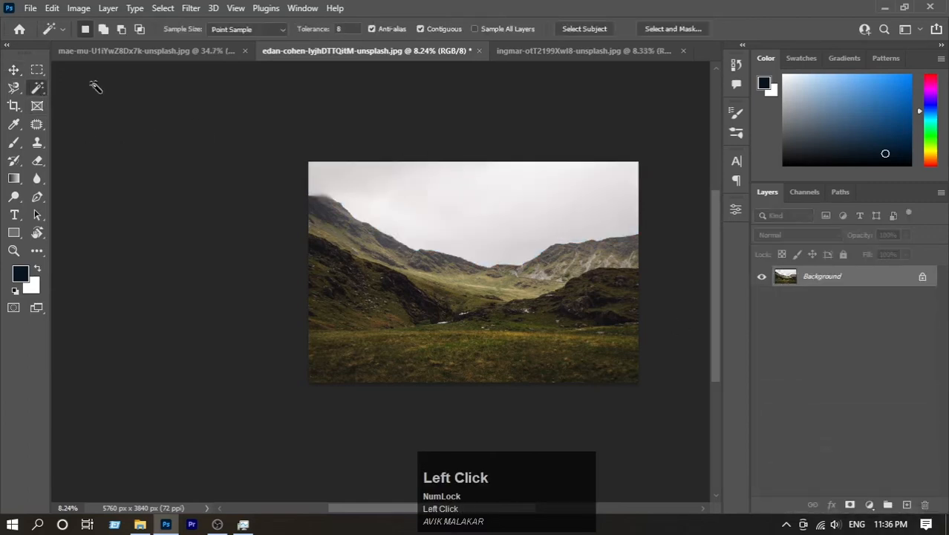
click(249, 33)
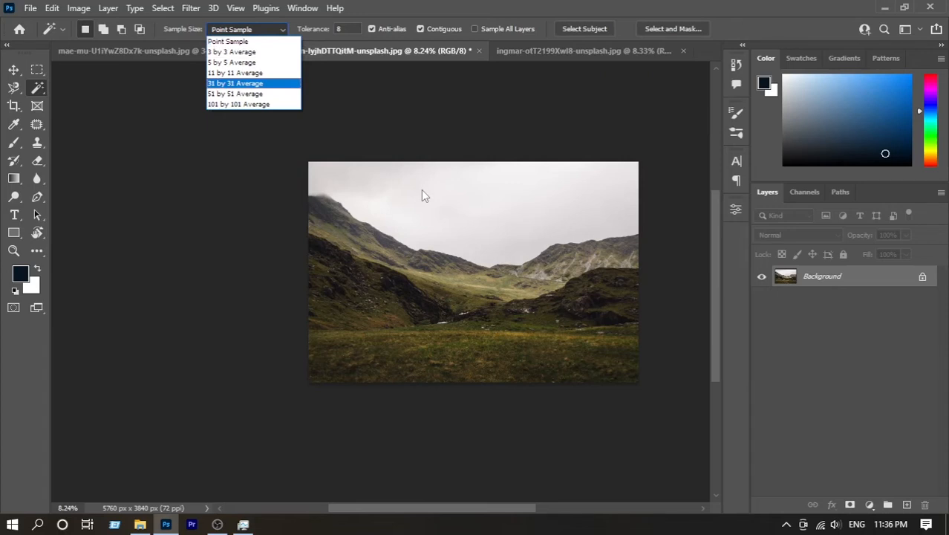
click(274, 44)
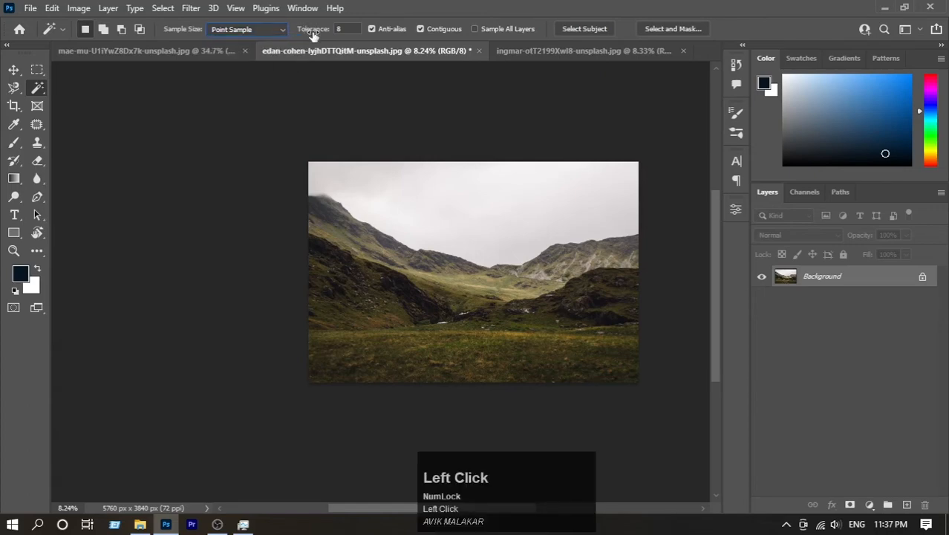
click(348, 177)
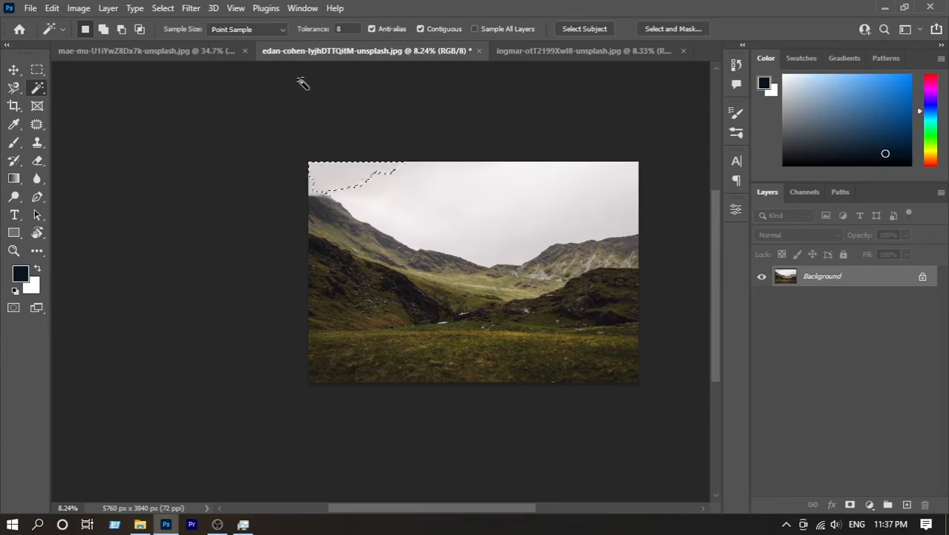
Raise the Magic Wand tolerance to 36 and select the sky, then deselect and reselect it from its upper-left area.
drag(312, 34, 330, 29)
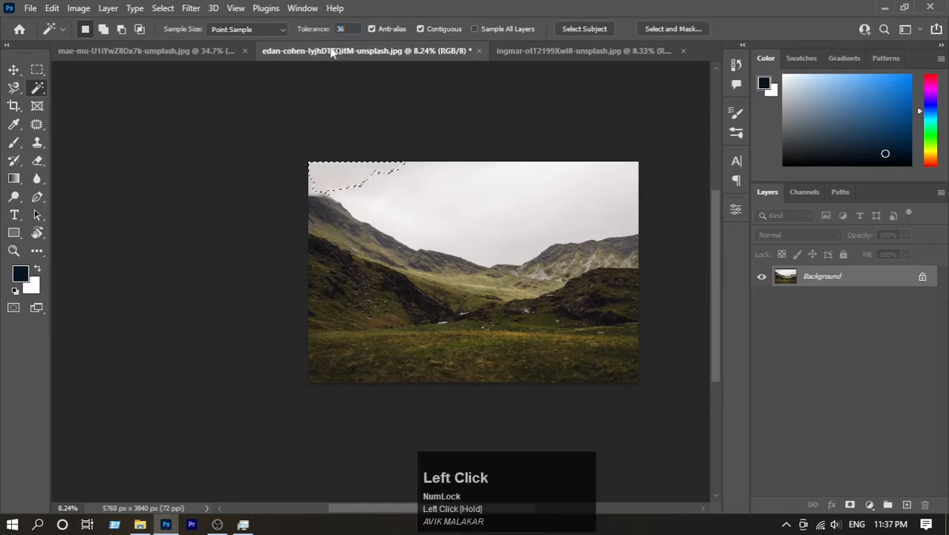
click(407, 181)
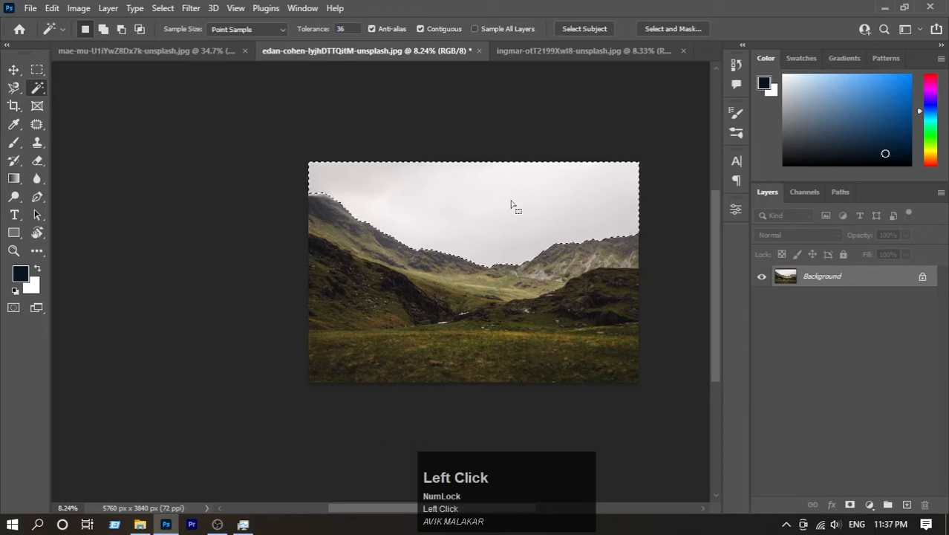
key(ctrl+d)
click(339, 170)
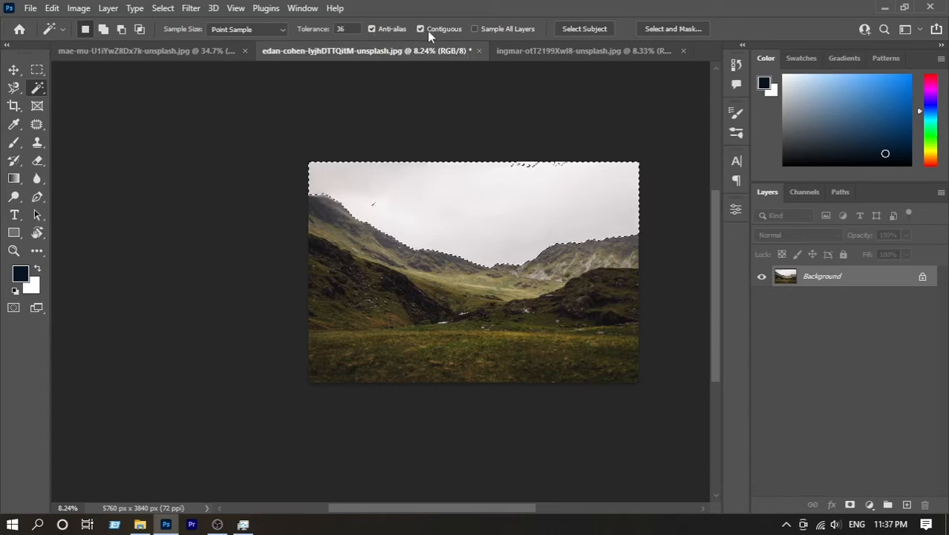
Switch to the snowy mountain document, enable Contiguous and select the dark rock at the summit with the Magic Wand at tolerance 14.
click(520, 50)
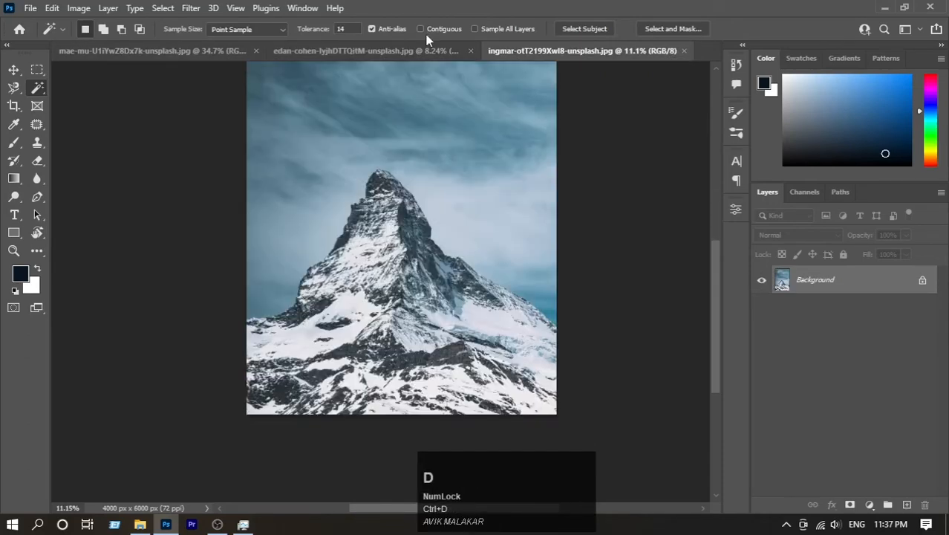
click(424, 31)
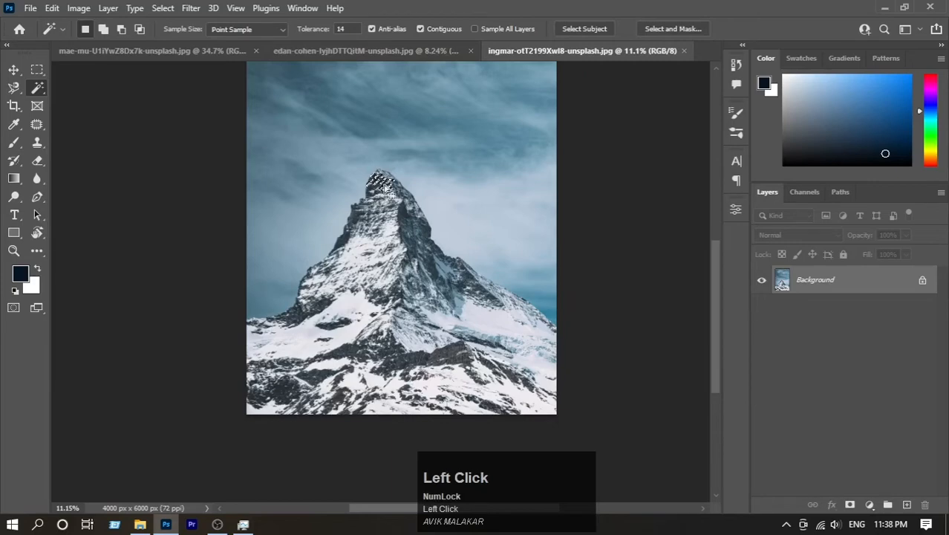
scroll(386, 188, up, 3)
ctrl+click(381, 226)
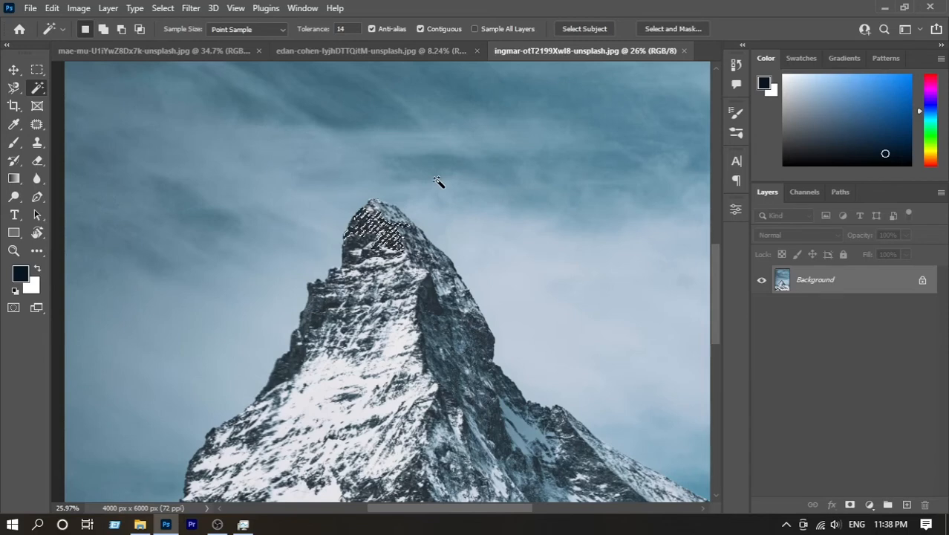
Disable Contiguous, clear the selection, reselect from the summit's dark rock and inspect the selected tones across the whole mountain.
click(442, 30)
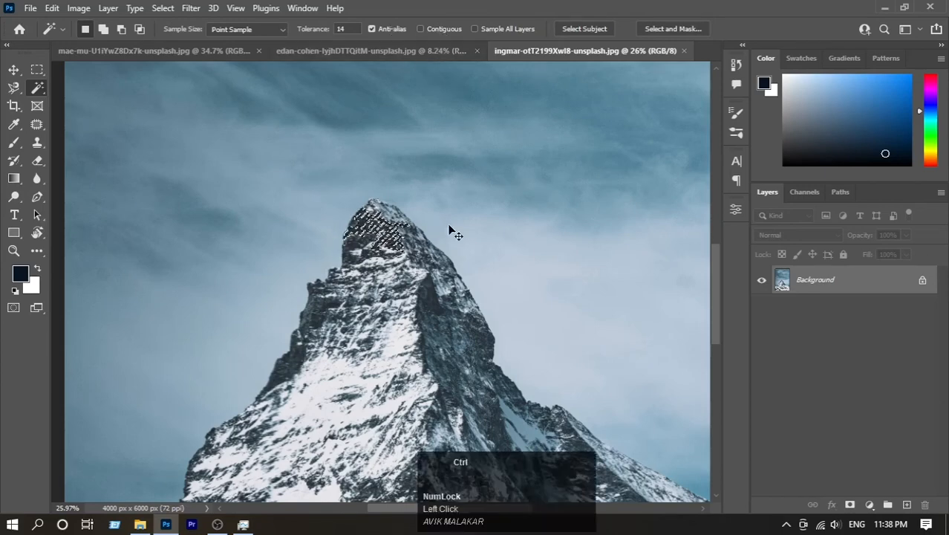
key(ctrl+d)
click(375, 232)
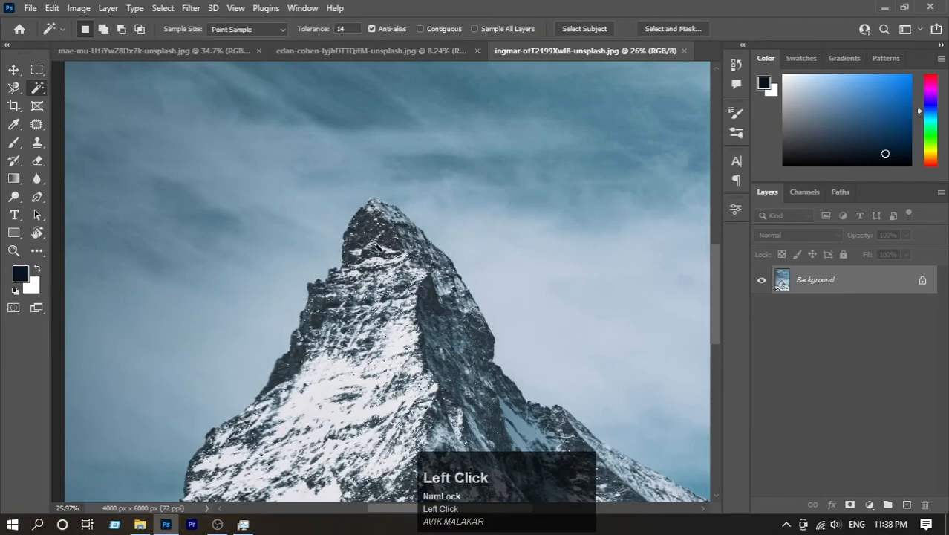
scroll(392, 229, down, 5)
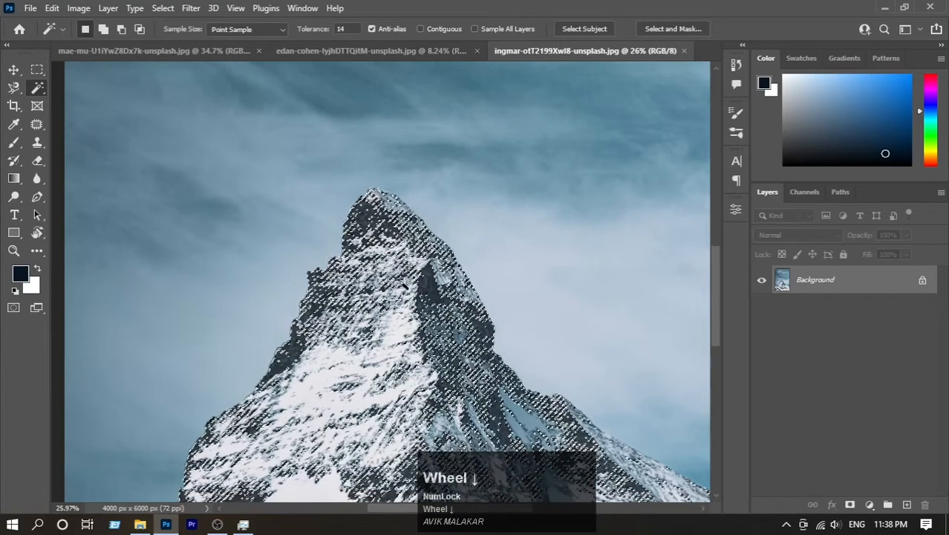
scroll(365, 310, down, 4)
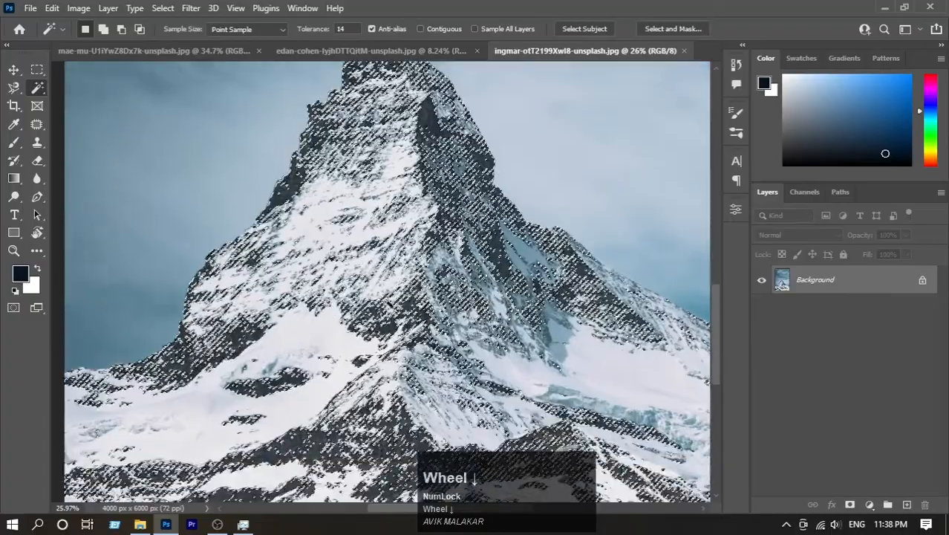
drag(440, 299, 391, 303)
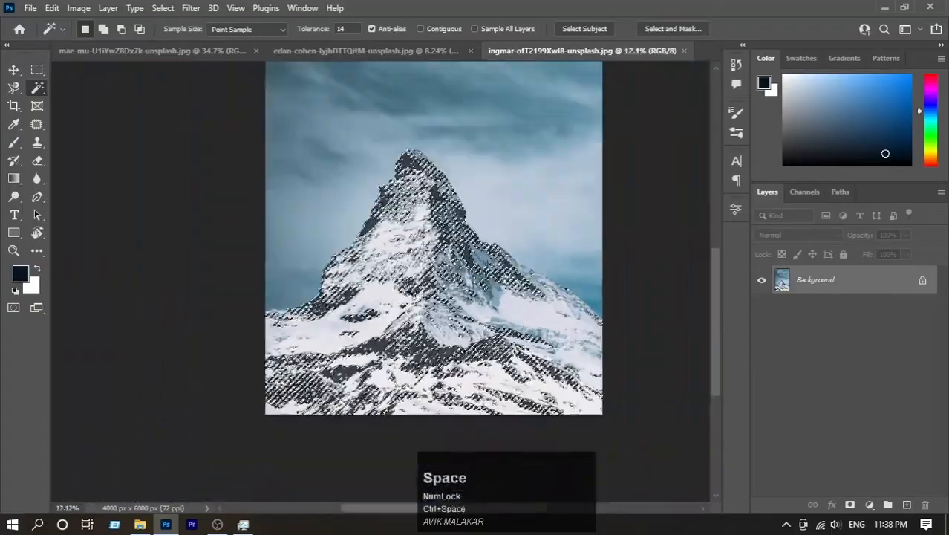
drag(337, 390, 394, 409)
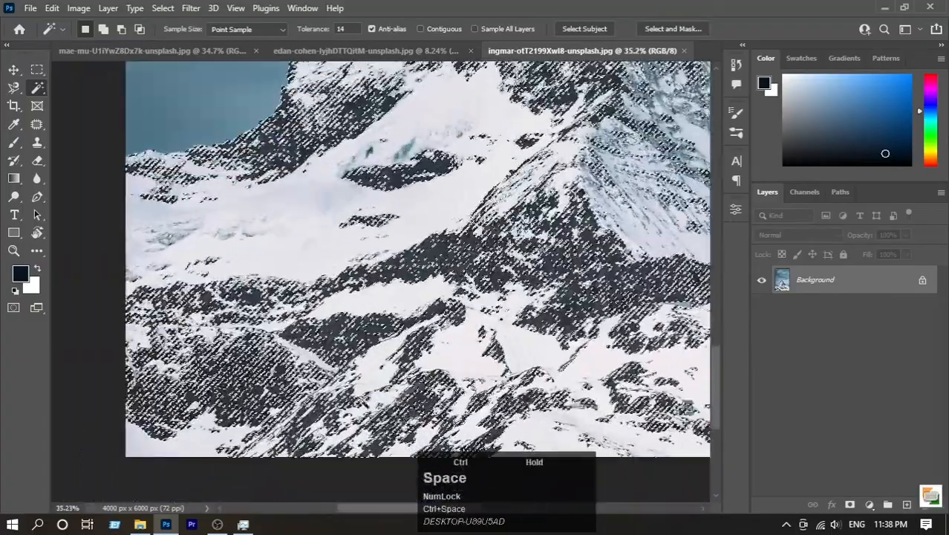
drag(506, 188, 475, 190)
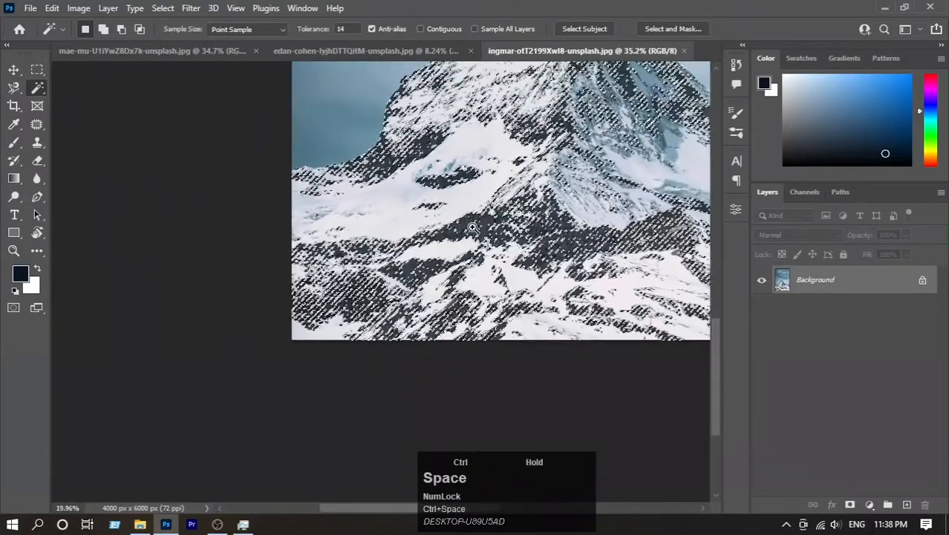
Copy the selected rock to a new layer, view it with the Background hidden, then show the Background and hide the new layer.
key(ctrl+j)
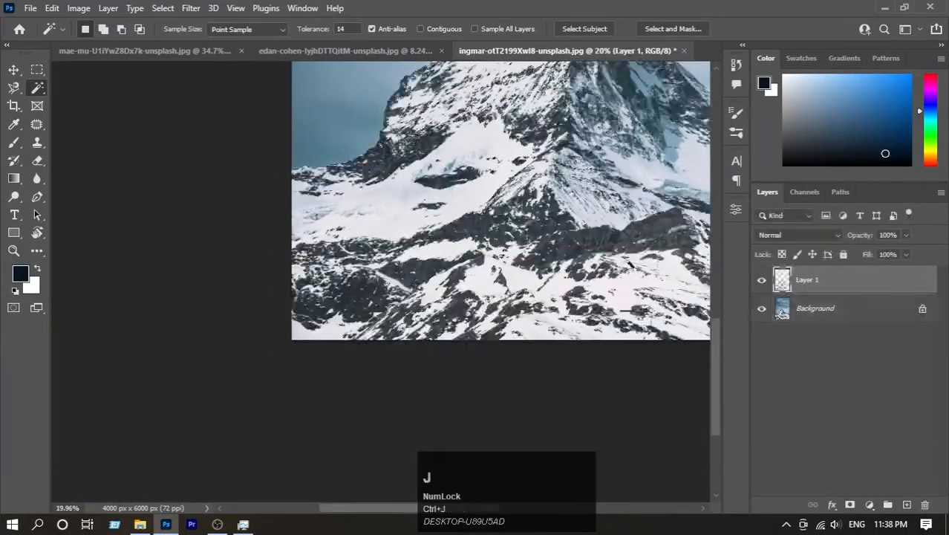
click(761, 309)
drag(530, 179, 497, 179)
drag(528, 131, 480, 184)
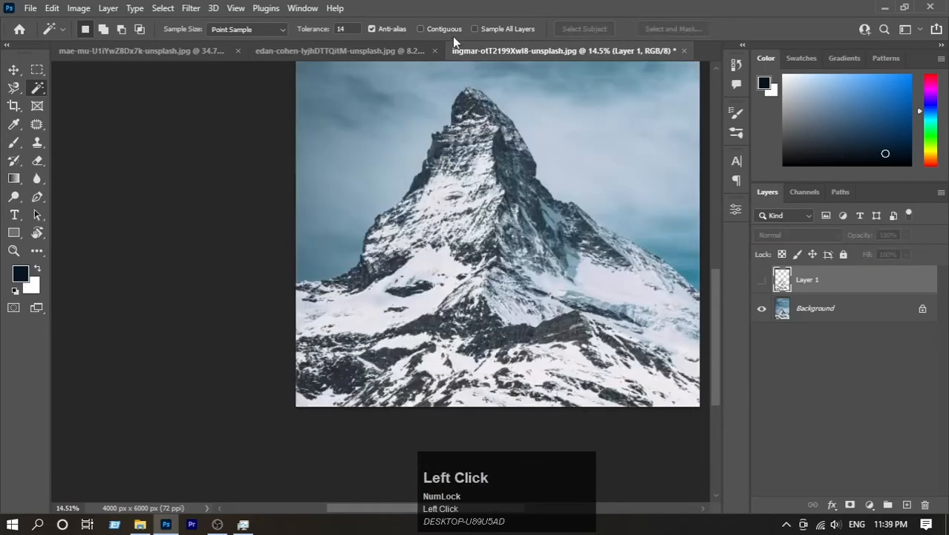
Select the summit rock with Contiguous on, reselect rock across the mountain with Contiguous off, and turn Contiguous back on.
click(446, 28)
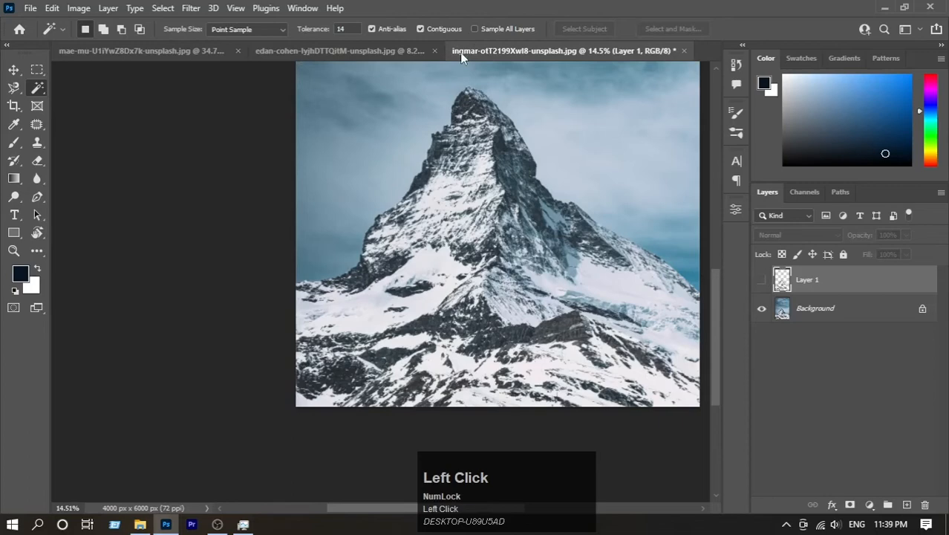
click(472, 109)
click(444, 32)
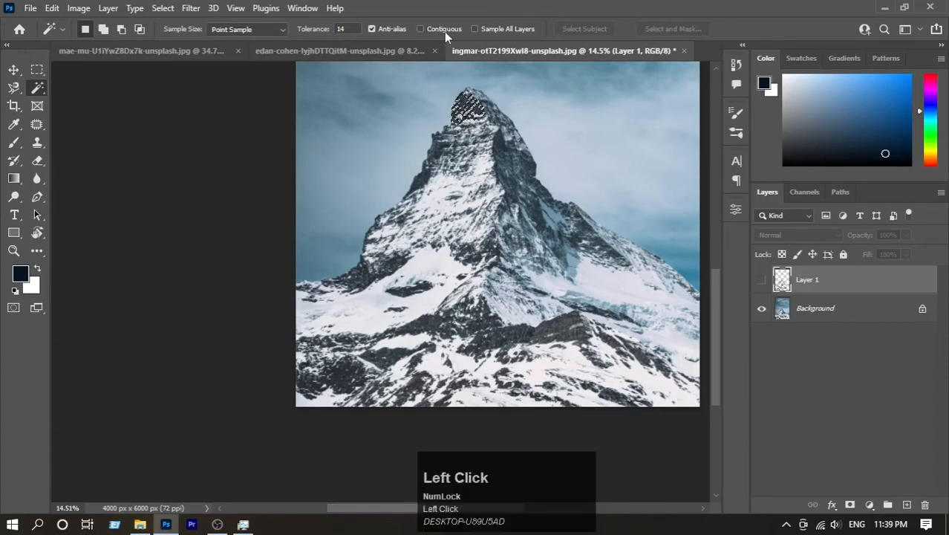
click(427, 179)
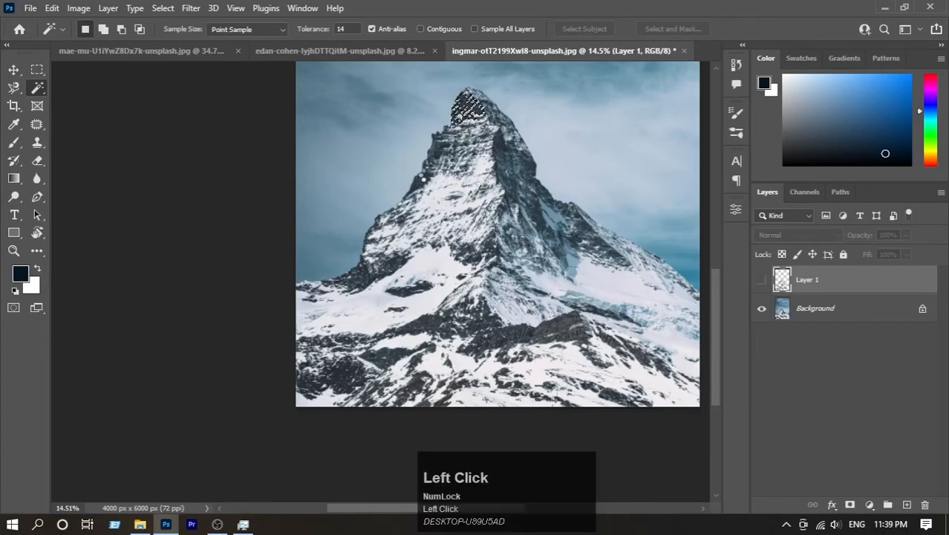
click(420, 28)
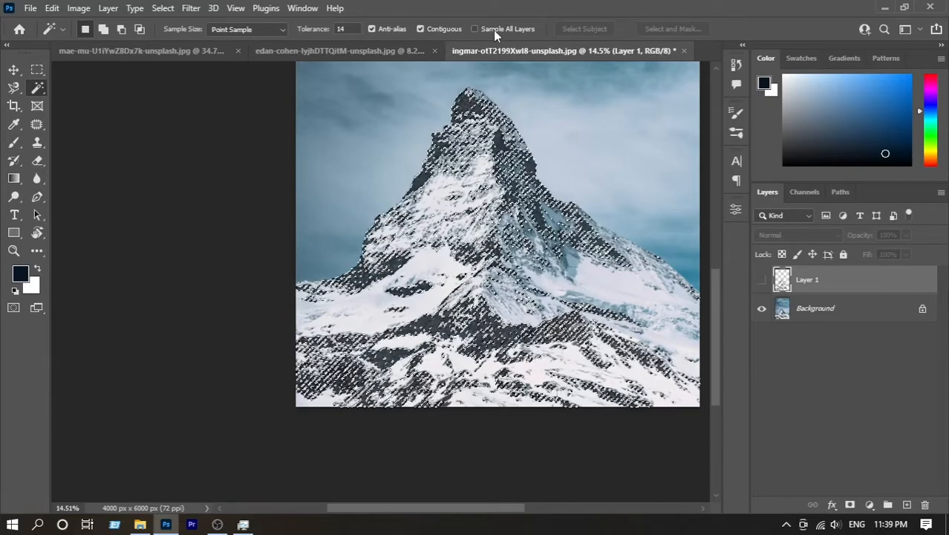
Replace the copied rock layer with a new empty layer, with Sample All Layers enabled and the selection cleared.
click(494, 30)
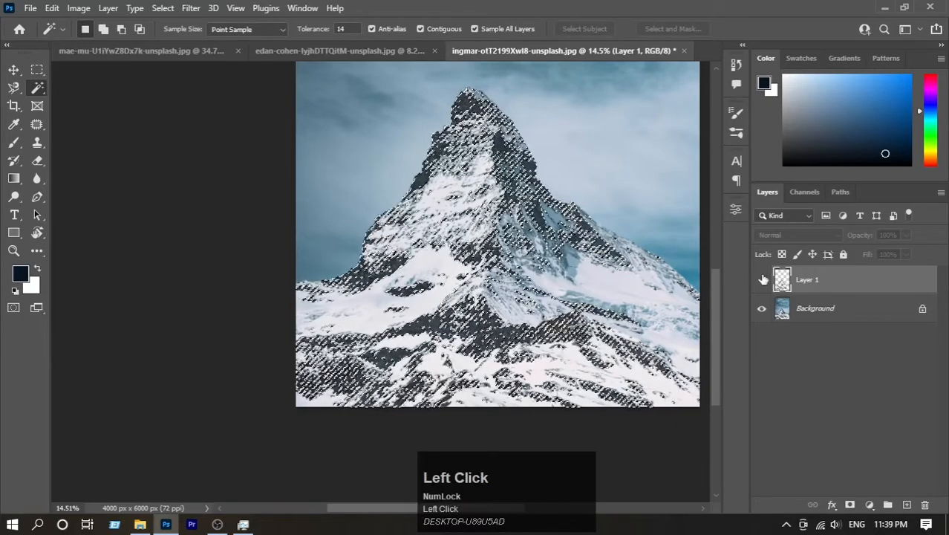
drag(778, 284, 929, 504)
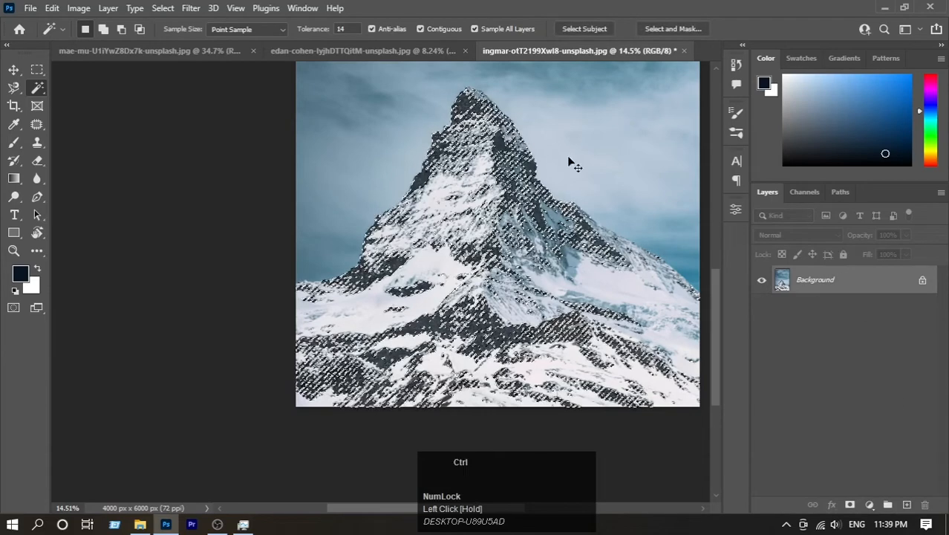
key(ctrl+d)
click(906, 506)
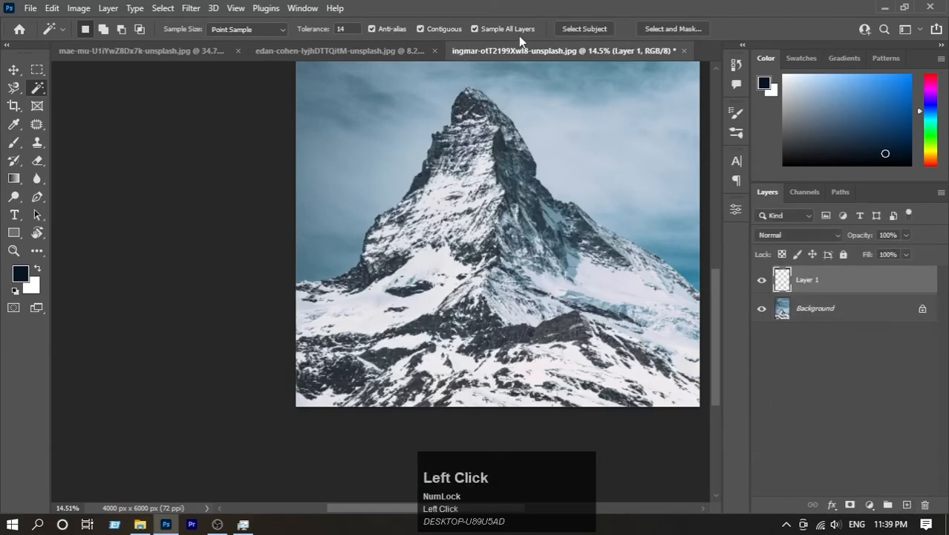
Disable Sample All Layers and use the Magic Wand on the sky while the new empty layer is active.
click(473, 28)
scroll(457, 113, up, 3)
click(450, 128)
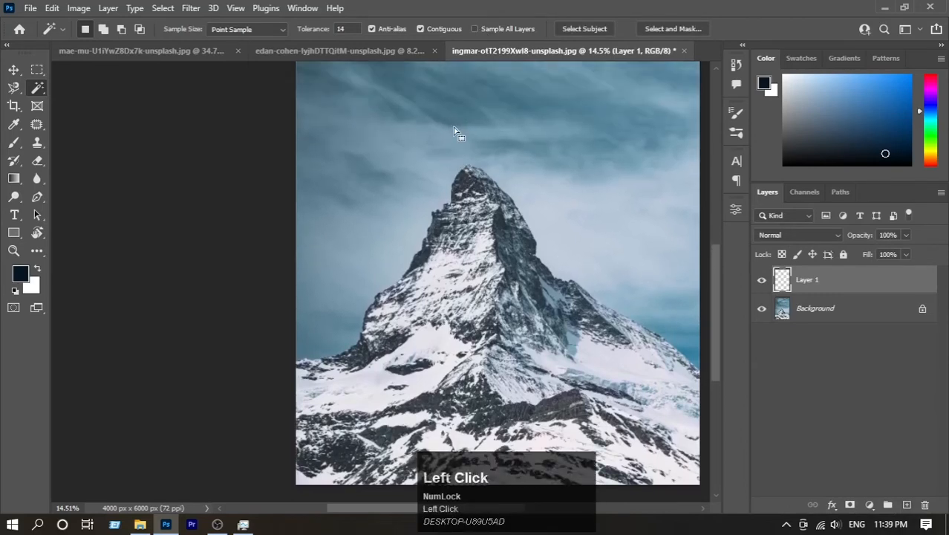
scroll(453, 127, up, 1)
scroll(409, 137, down, 2)
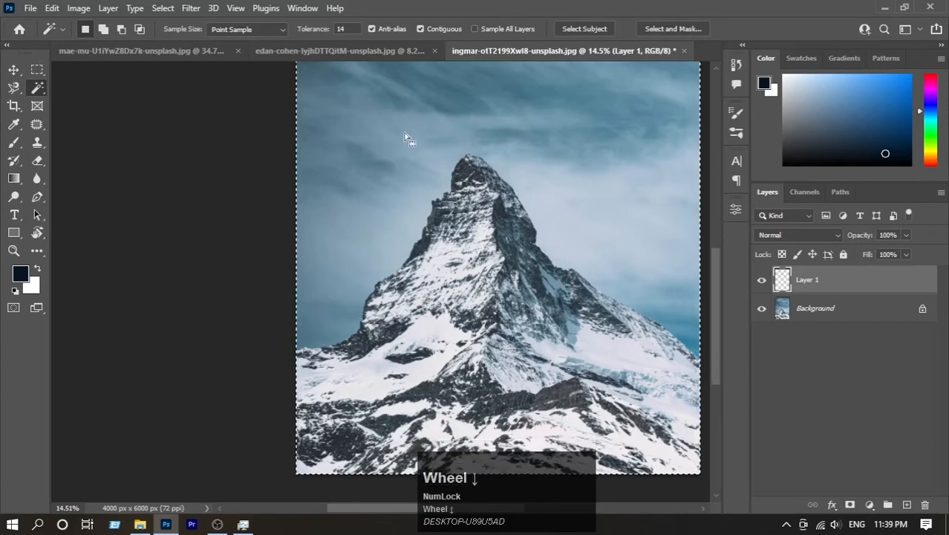
Bring the whole canvas into view and hide the Background to inspect the selected empty layer, ending with the Background shown.
drag(586, 211, 533, 207)
key(space)
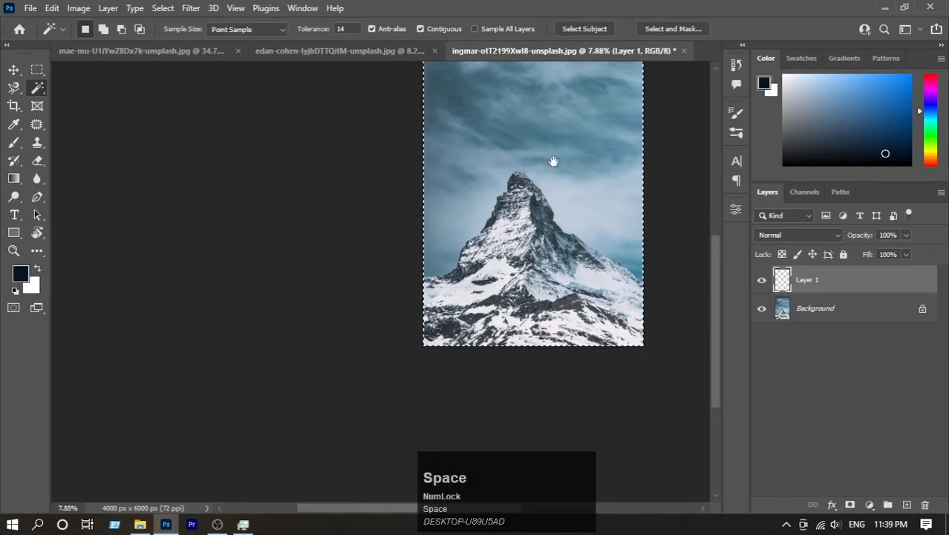
drag(551, 157, 494, 221)
key(ctrl+space)
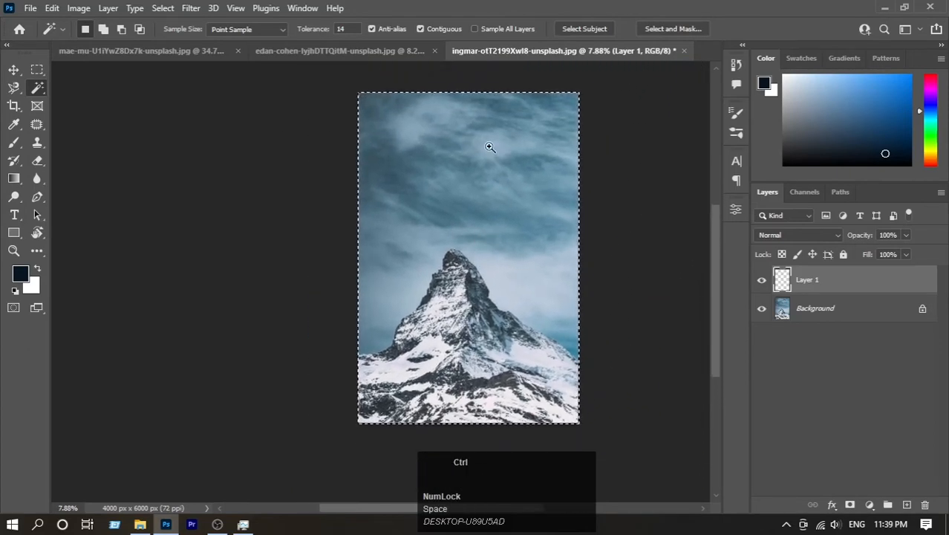
drag(487, 148, 572, 198)
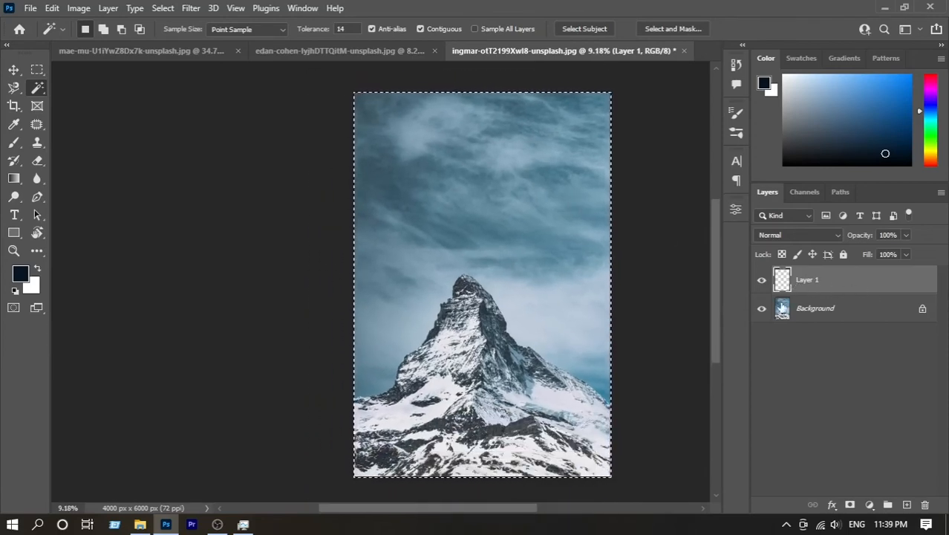
click(761, 308)
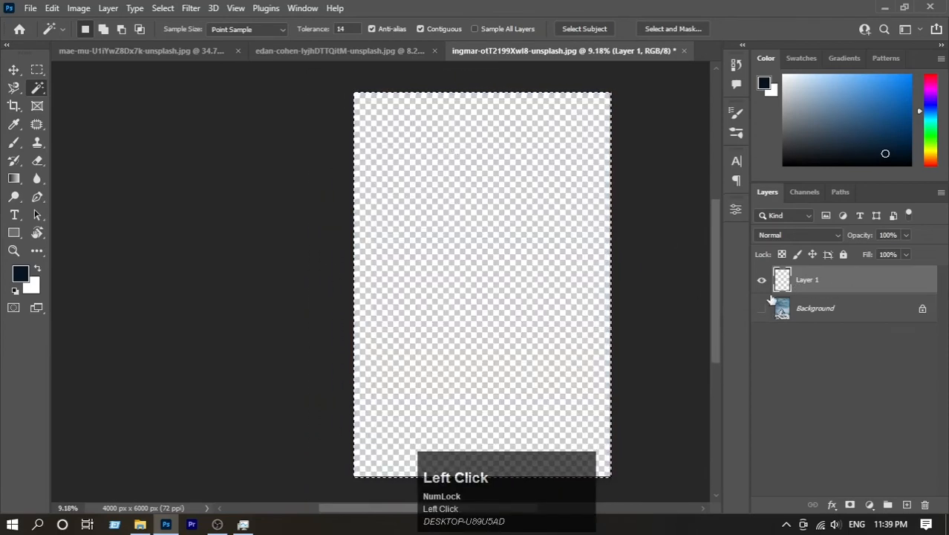
click(761, 308)
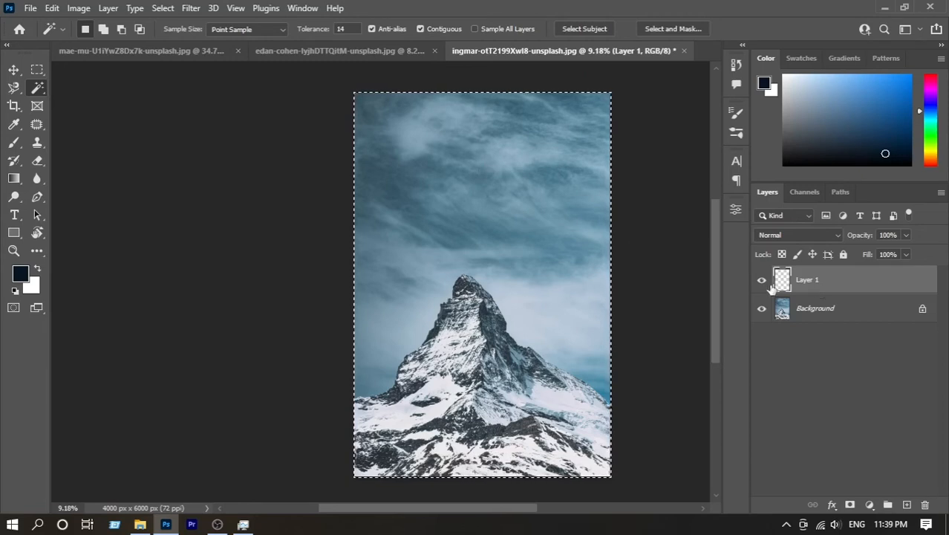
Enable Sample All Layers, clear the canvas selection and sample the summit's dark rock with the Magic Wand on the empty layer.
click(507, 30)
key(ctrl+d)
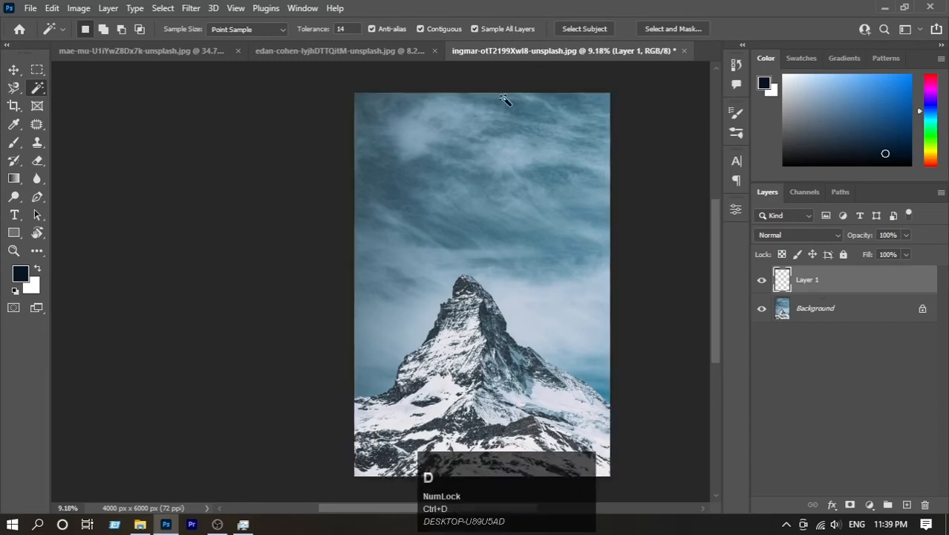
click(472, 292)
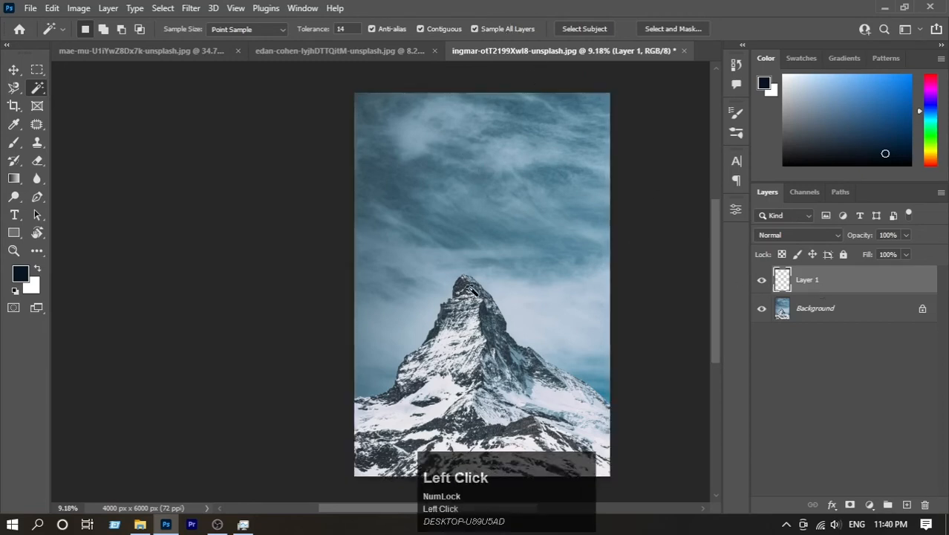
ctrl+click(472, 291)
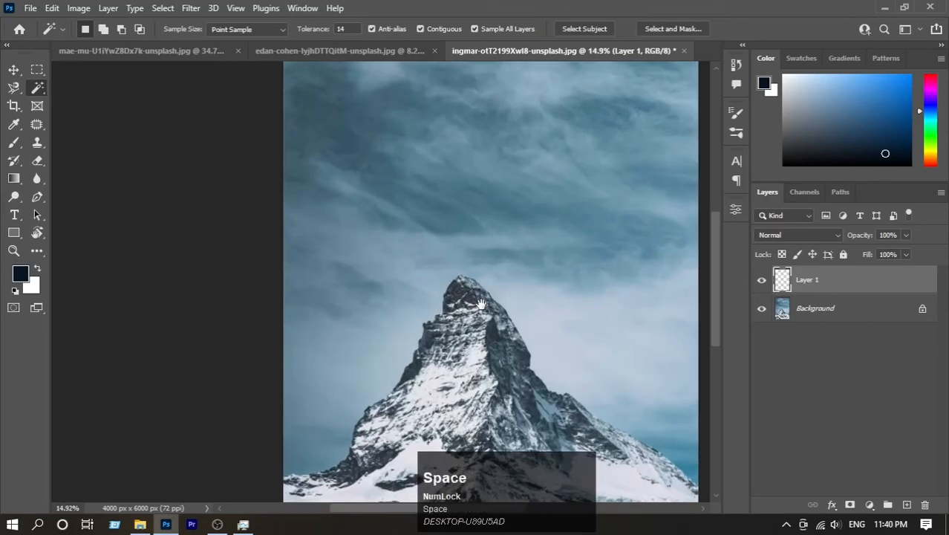
drag(481, 304, 478, 226)
ctrl+click(467, 249)
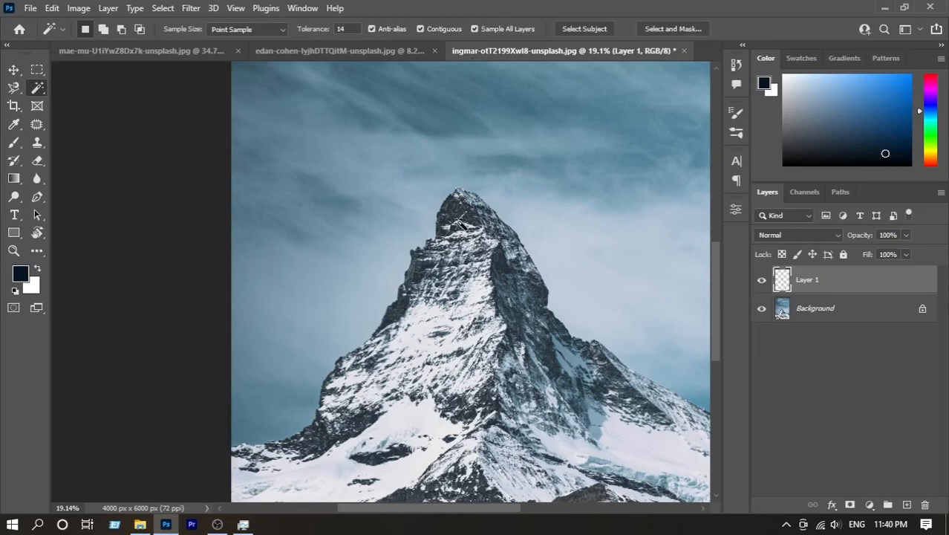
Make the Background active, return to the empty Layer 1 and sample the summit rock again at tolerance 14.
click(821, 317)
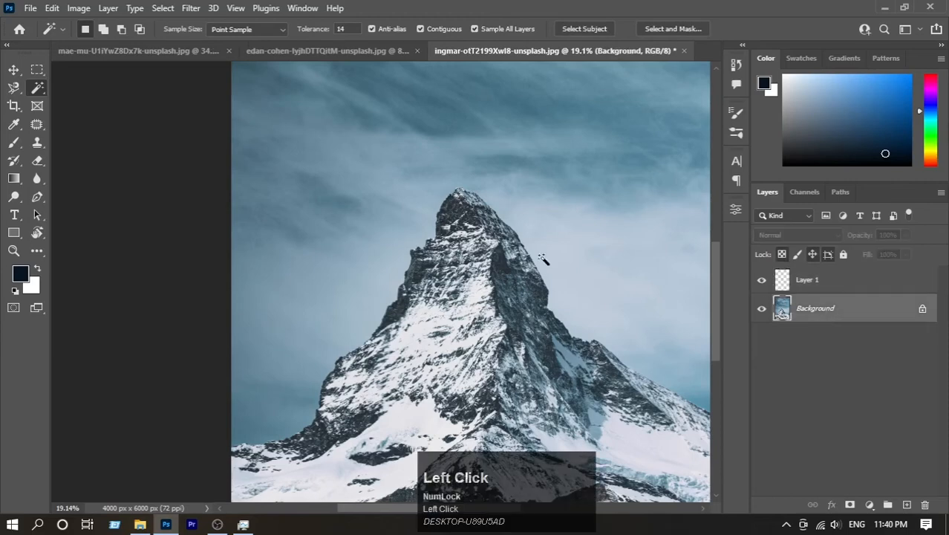
click(804, 282)
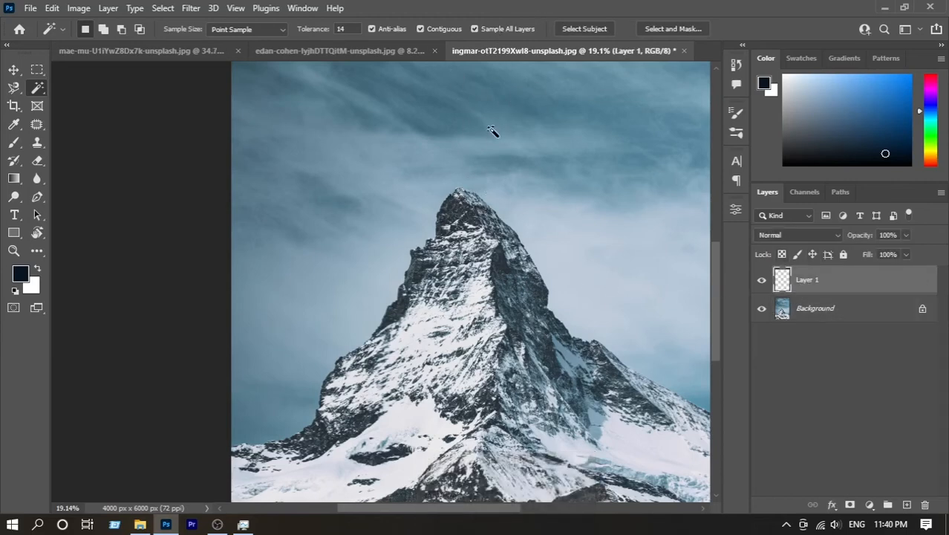
click(459, 217)
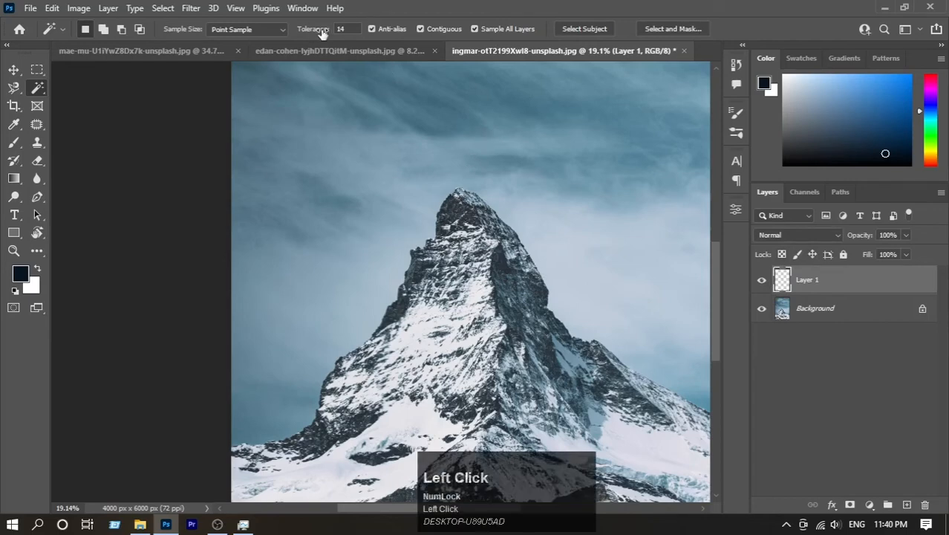
Set the Magic Wand tolerance to 40, select the mountain's dark rock and then its snow, and clear the selection.
drag(321, 34, 336, 34)
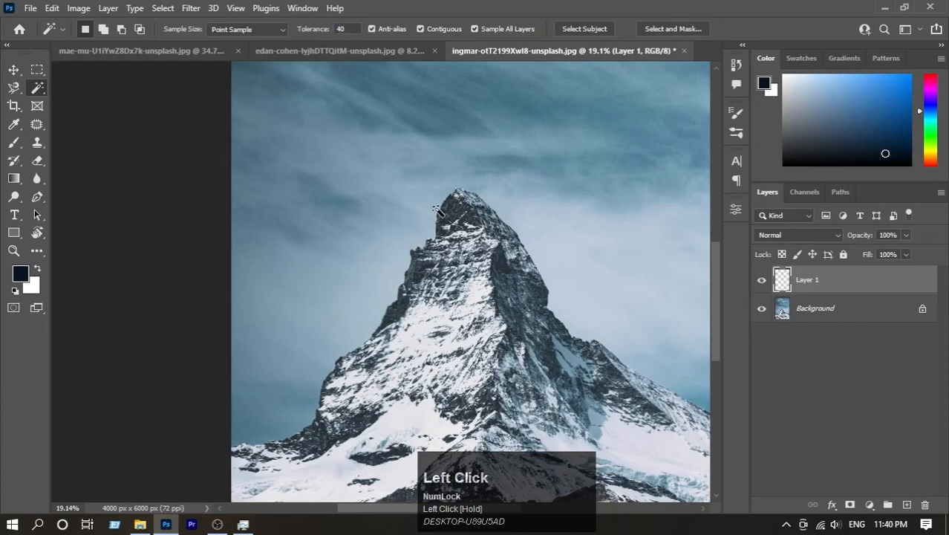
click(420, 286)
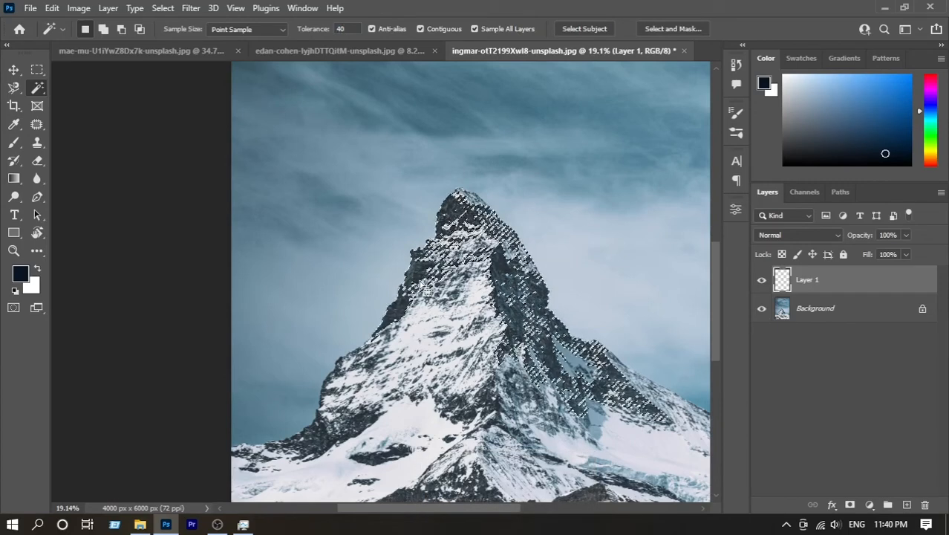
click(434, 331)
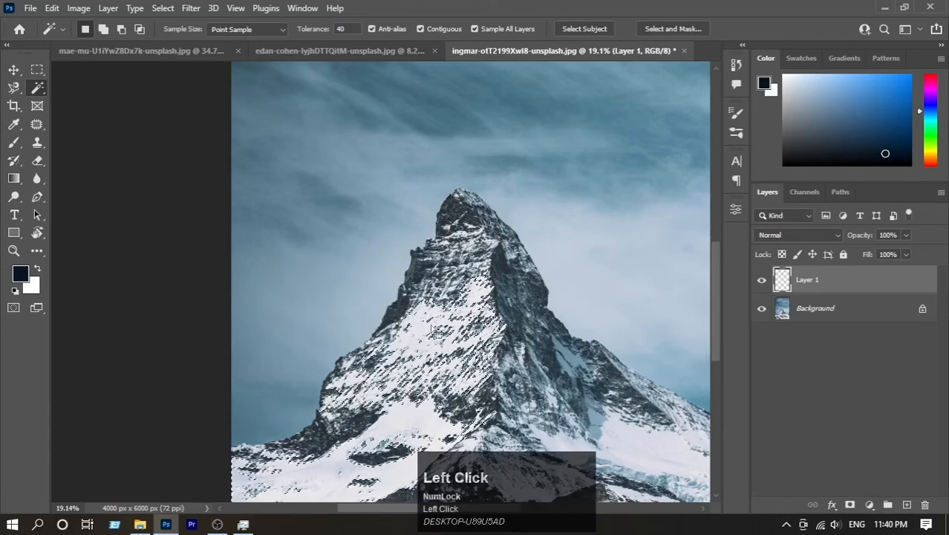
key(ctrl+d)
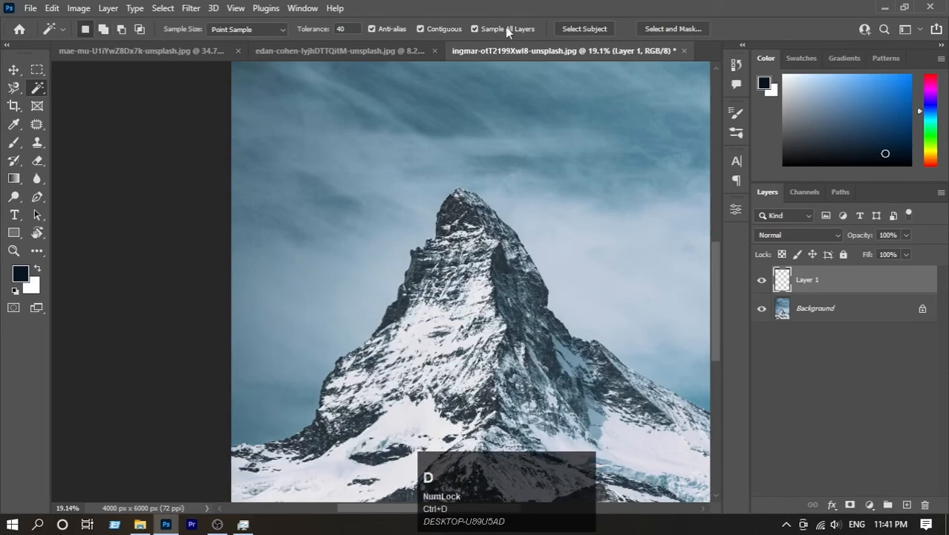
Select the mountain automatically with Select Subject, inspect its outline and clear the selection.
click(584, 29)
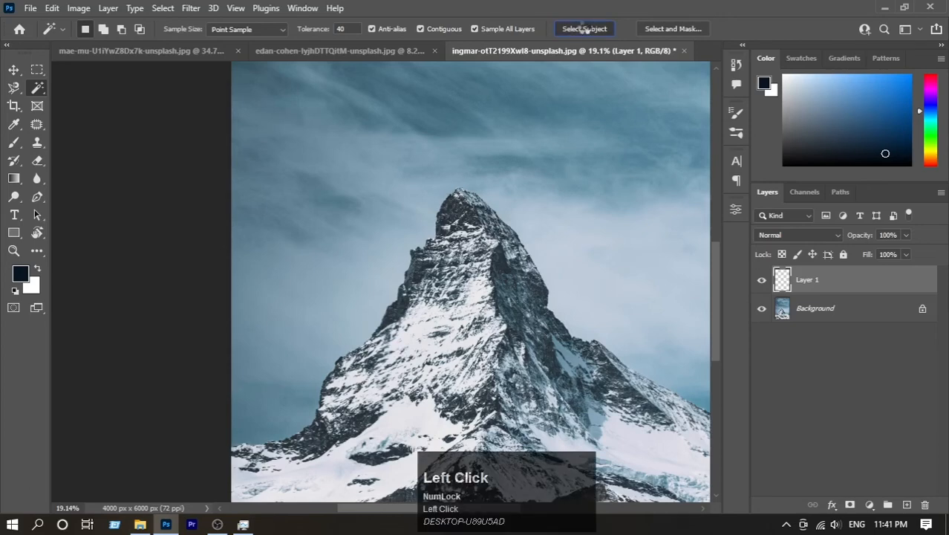
scroll(466, 196, down, 1)
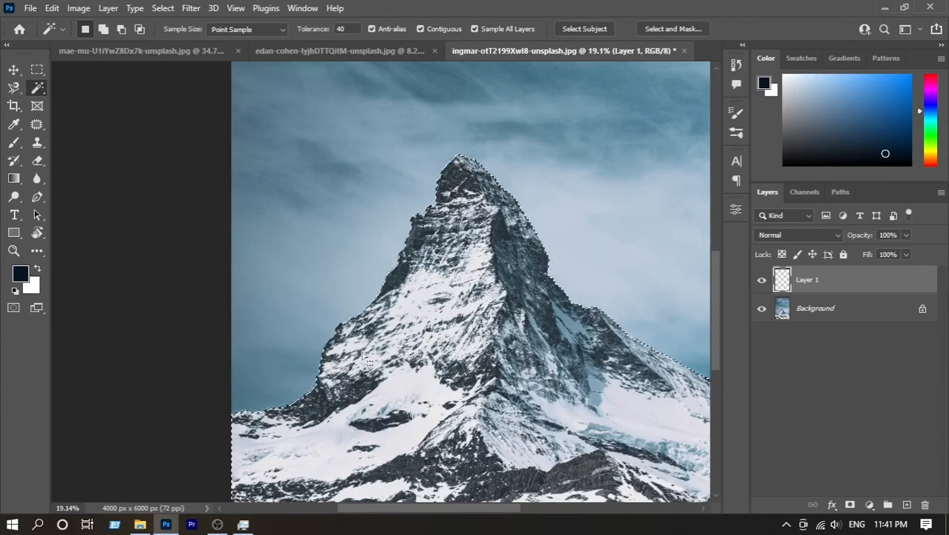
key(ctrl+d)
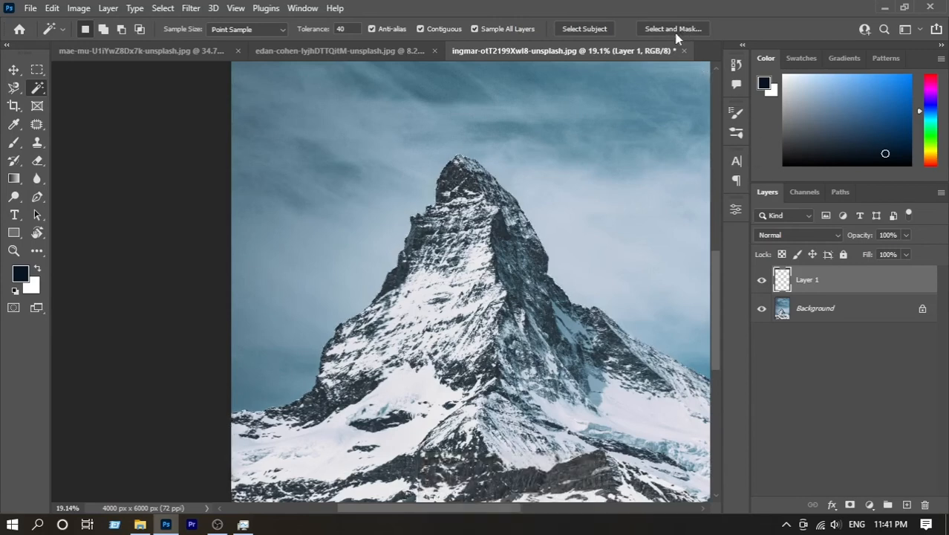
Switch to the Object Selection tool and on to the Quick Selection tool, with the whole mountain image fitted in view.
key(shift+w)
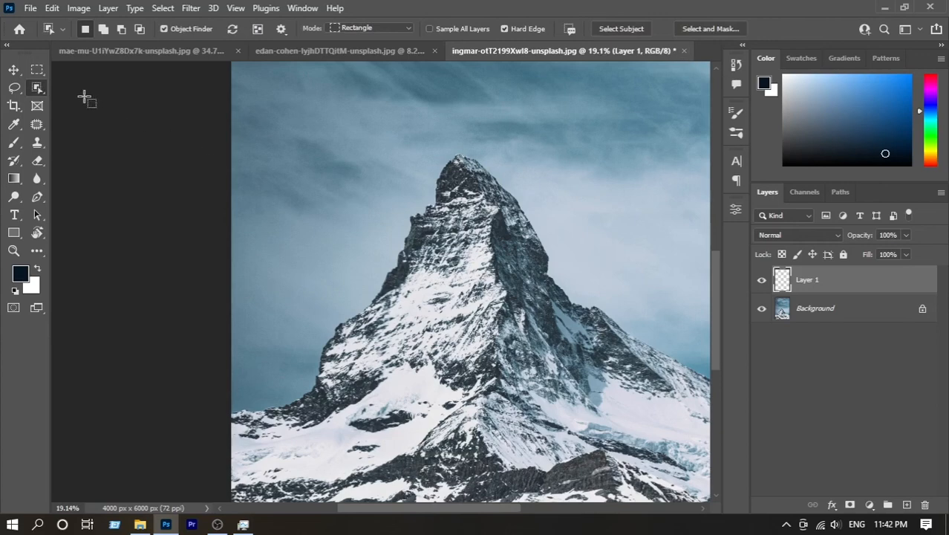
click(36, 88)
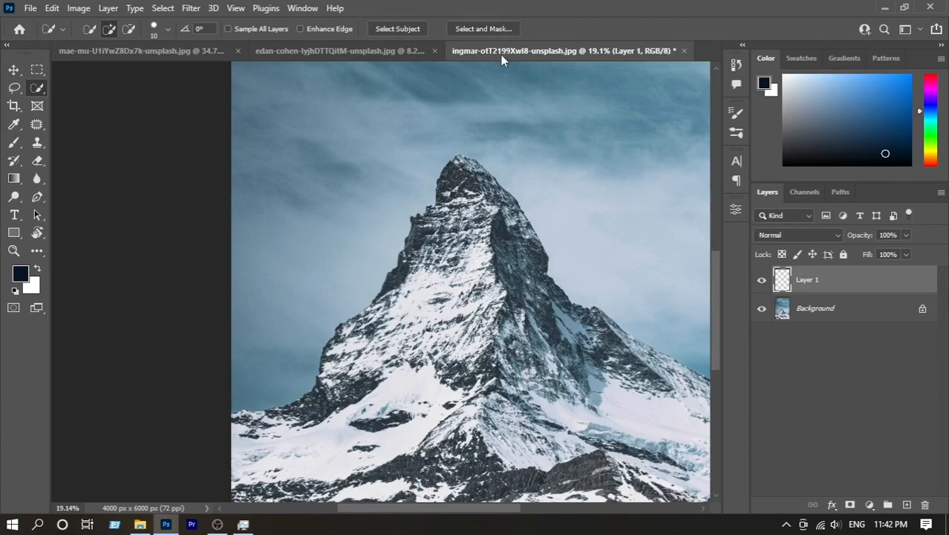
key(ctrl+0)
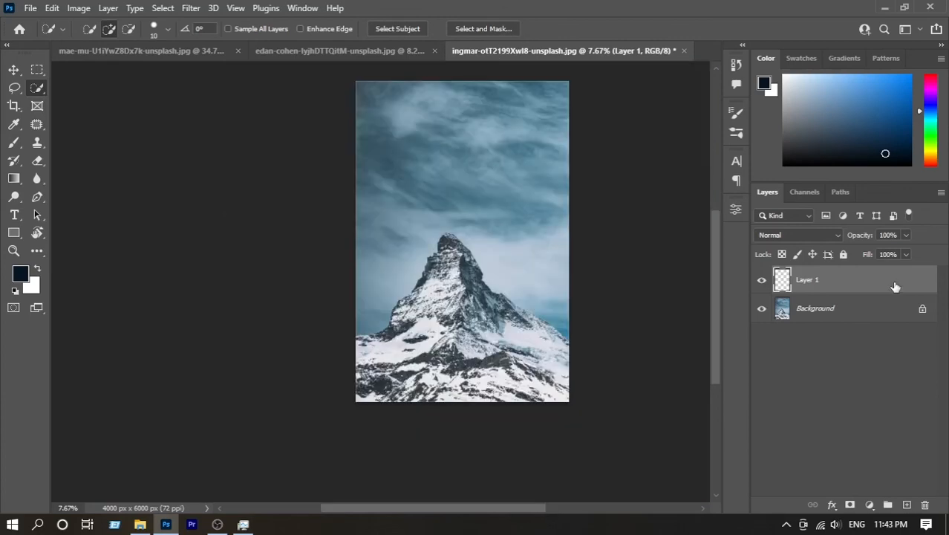